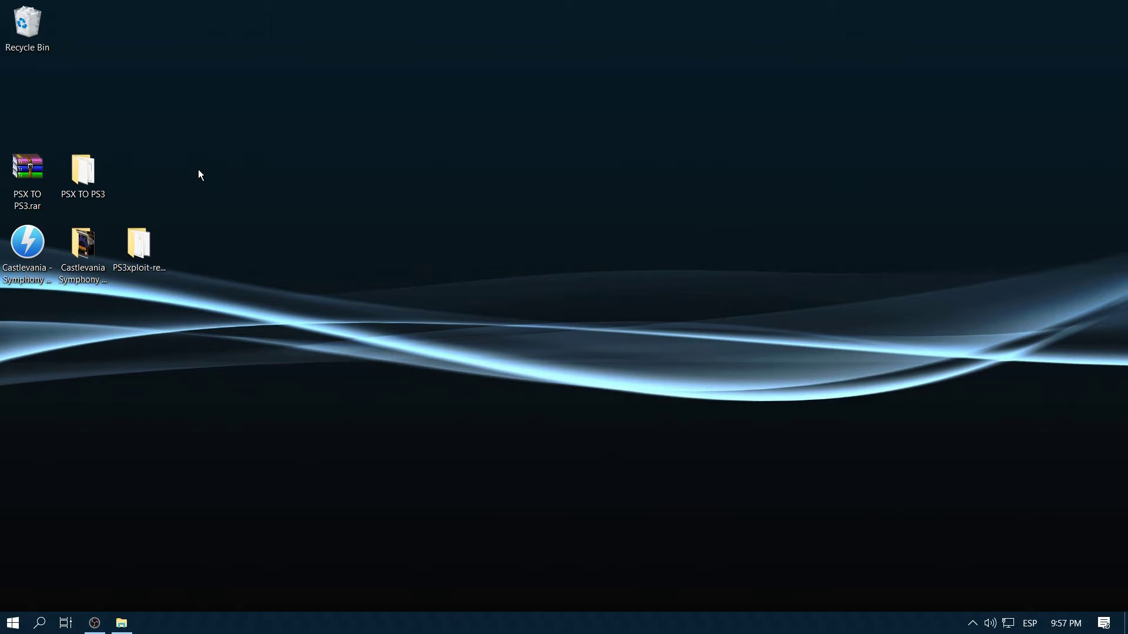
Launch PSX2PSP.exe from the PSX TO PS3\PSX2PSP 1.4 folder
{"action": "double_click", "coordinate": [101, 165]}
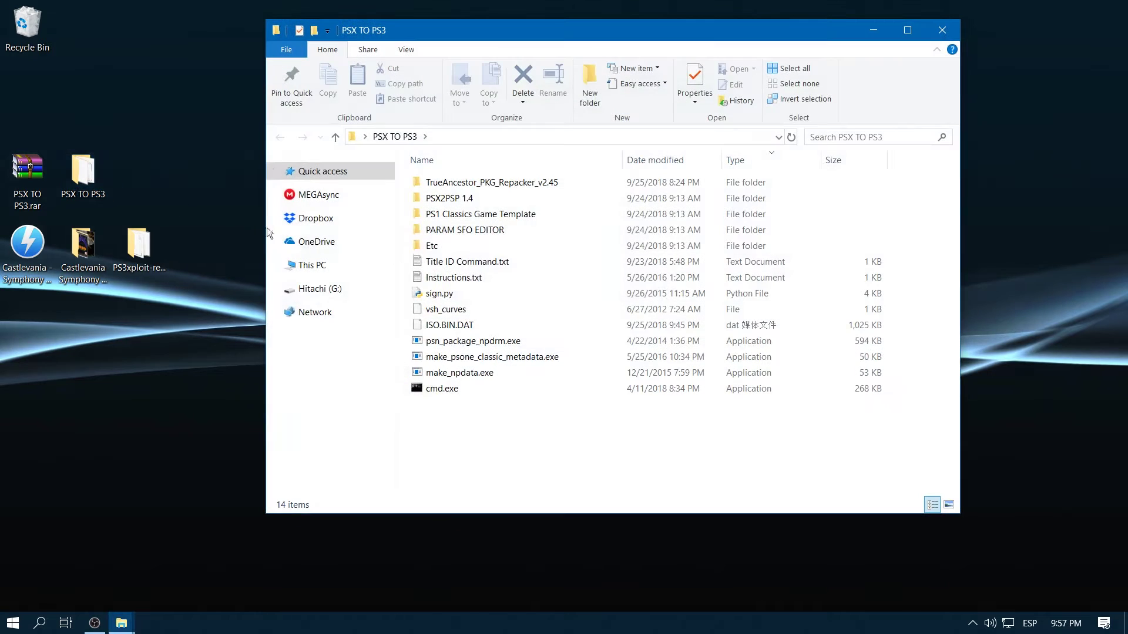
{"action": "double_click", "coordinate": [448, 200]}
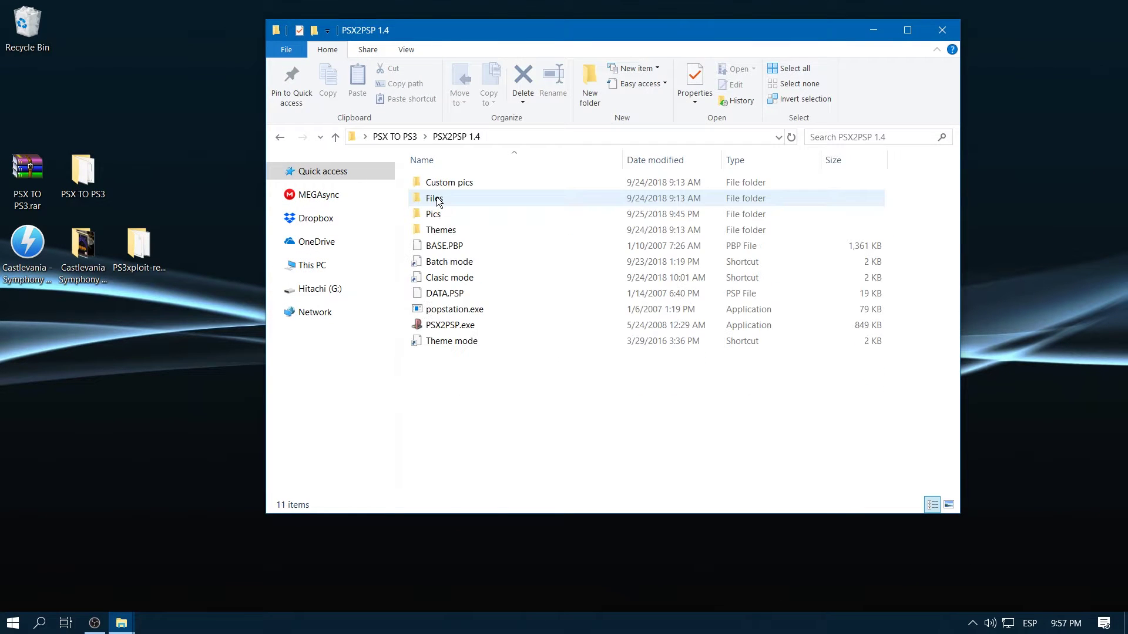
{"action": "double_click", "coordinate": [436, 328]}
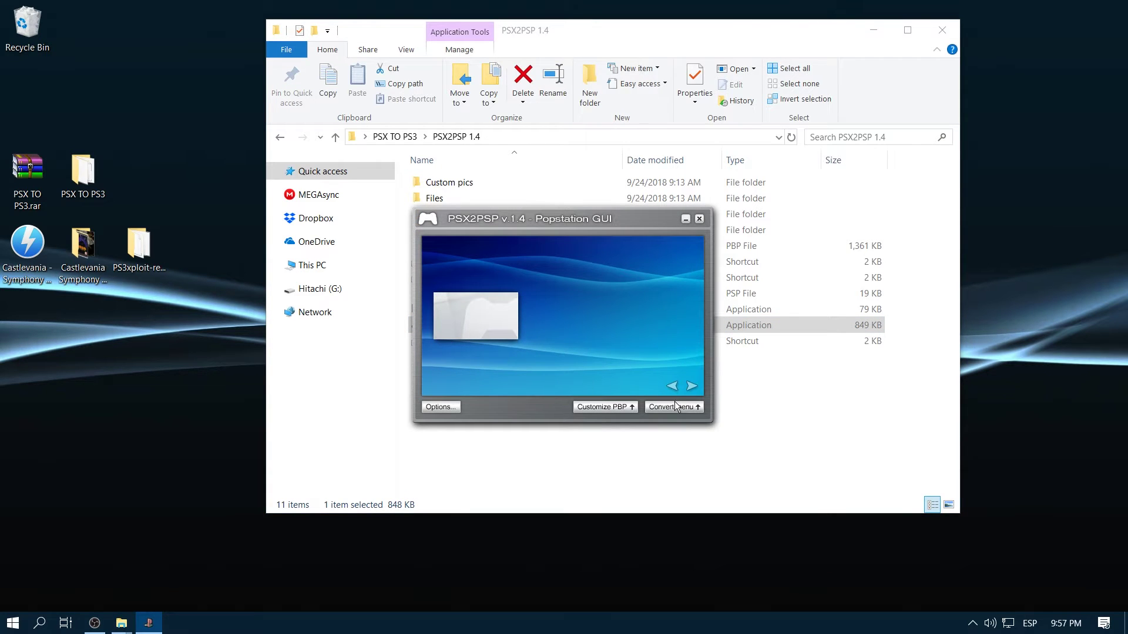
Load Castlevania - Symphony of the Night.BIN as the PSX2PSP input image
{"action": "left_click", "coordinate": [689, 407]}
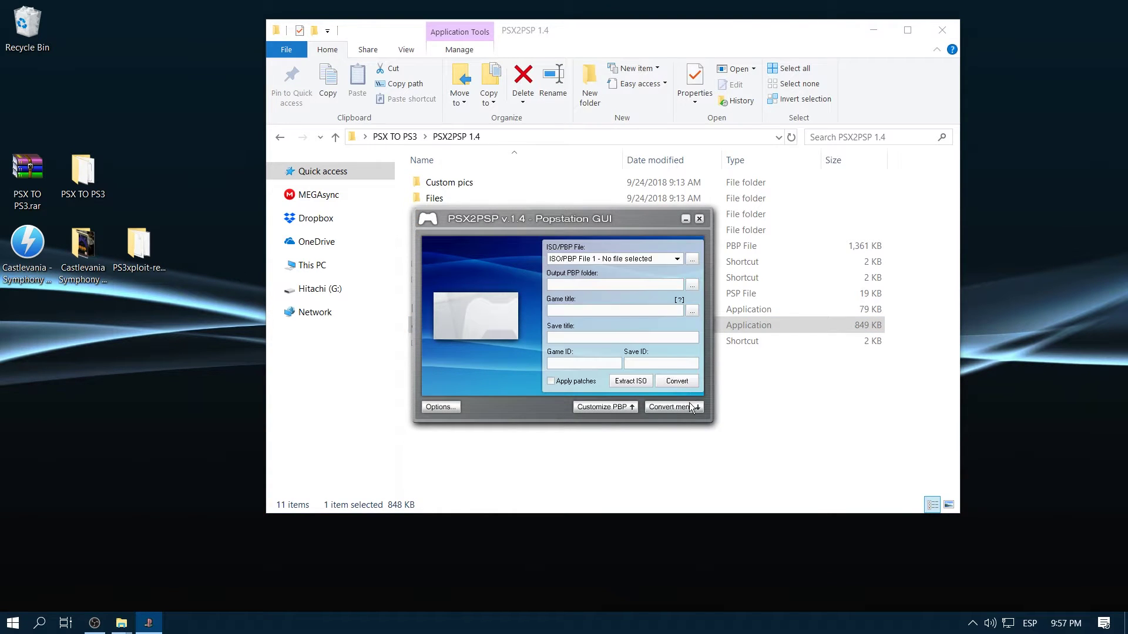
{"action": "left_click", "coordinate": [692, 259]}
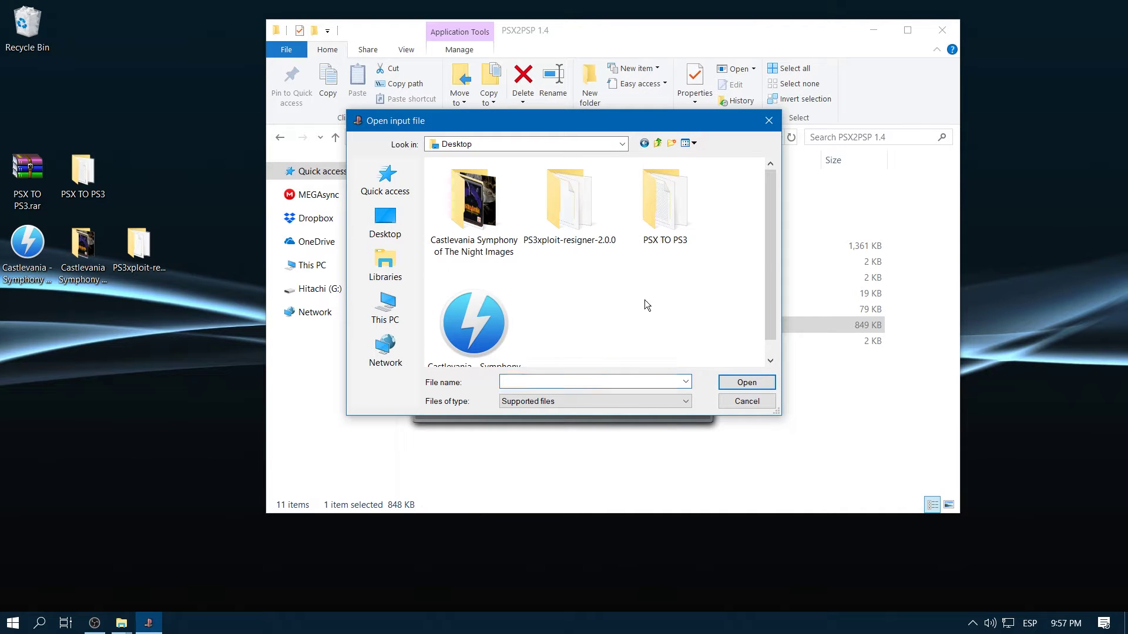
{"action": "scroll", "coordinate": [644, 300], "scroll_direction": "down", "scroll_amount": 1}
{"action": "left_click", "coordinate": [507, 313]}
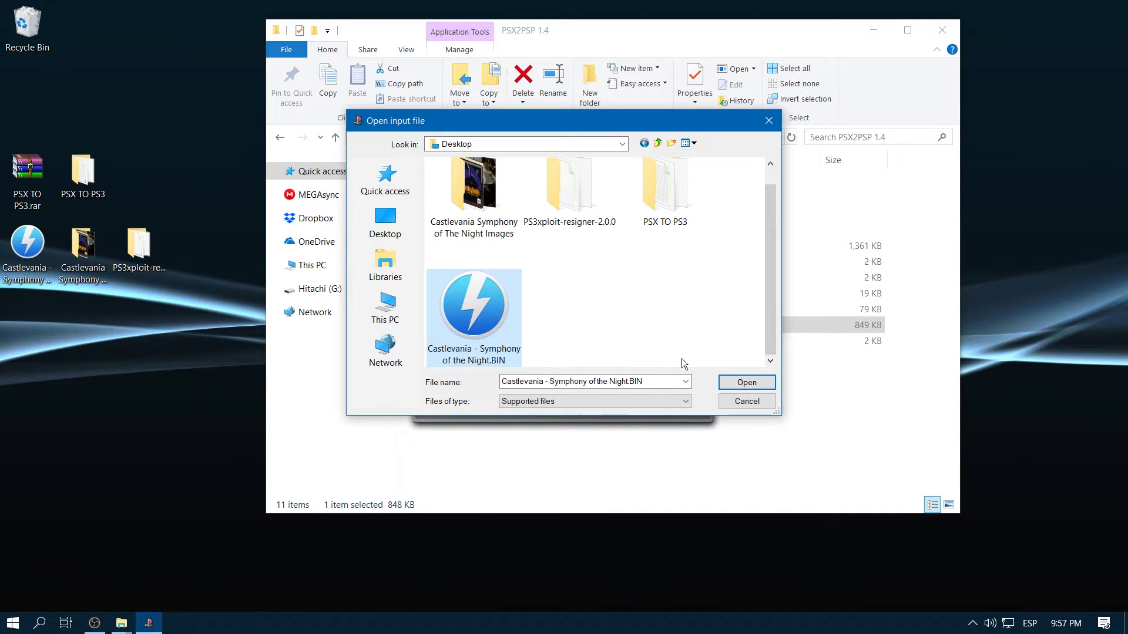
{"action": "left_click", "coordinate": [746, 383]}
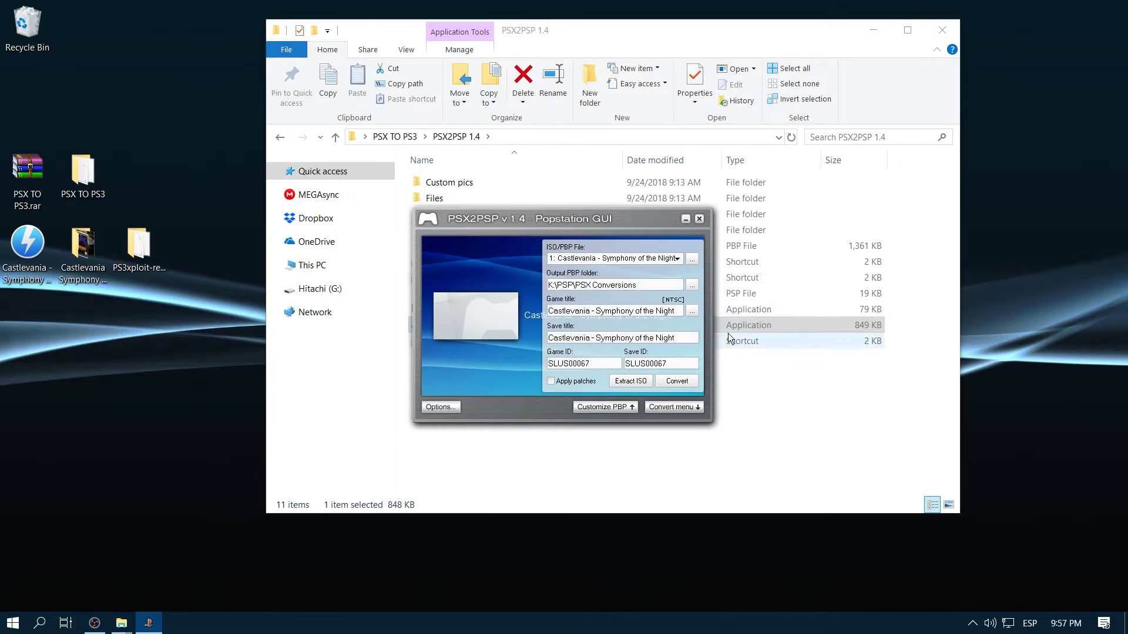
Set the PSX TO PS3 folder as the output location for the converted PBP
{"action": "left_click", "coordinate": [692, 286]}
{"action": "left_click_drag", "start_coordinate": [665, 288], "coordinate": [666, 359]}
{"action": "left_click", "coordinate": [509, 380]}
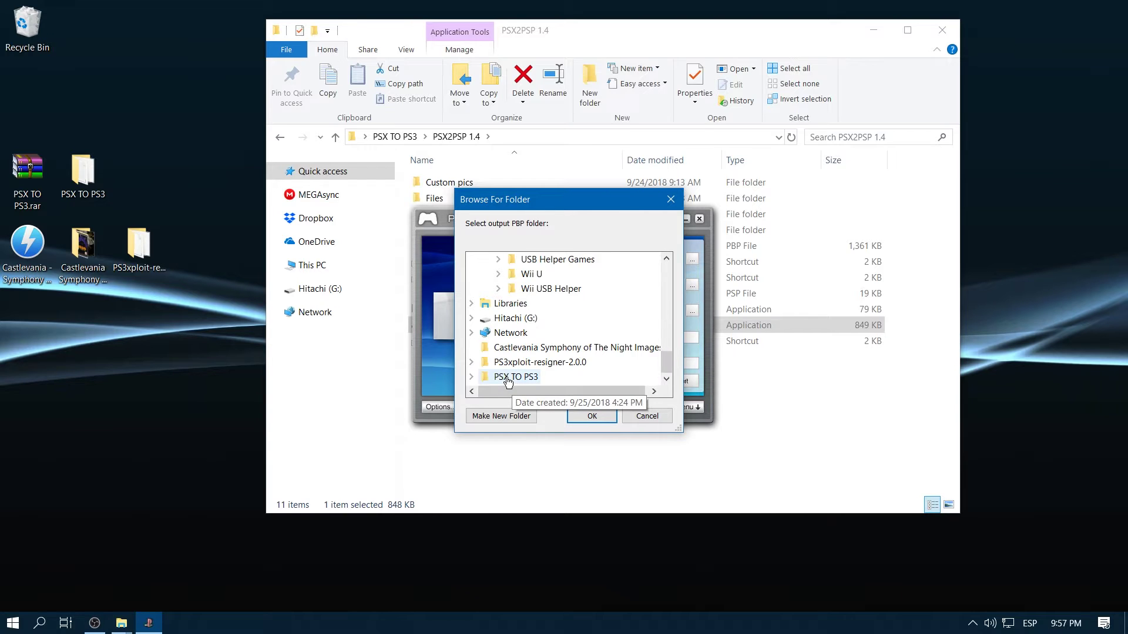
{"action": "double_click", "coordinate": [508, 381]}
{"action": "left_click", "coordinate": [578, 417]}
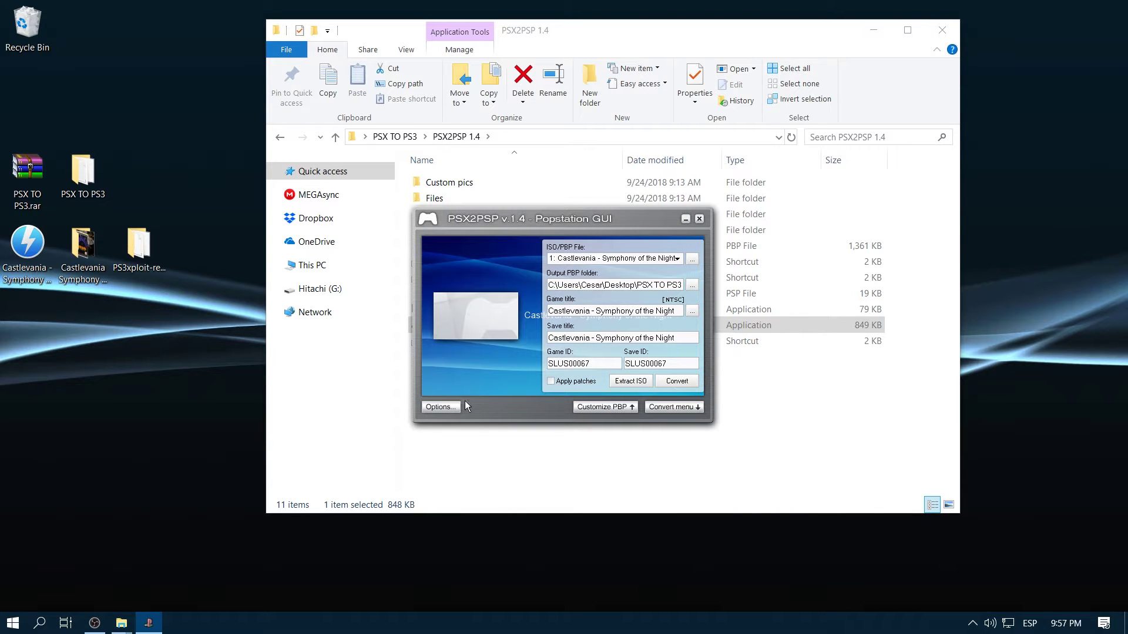
Keep the current options and convert Castlevania to a PBP in the PSX TO PS3 folder
{"action": "left_click", "coordinate": [441, 407]}
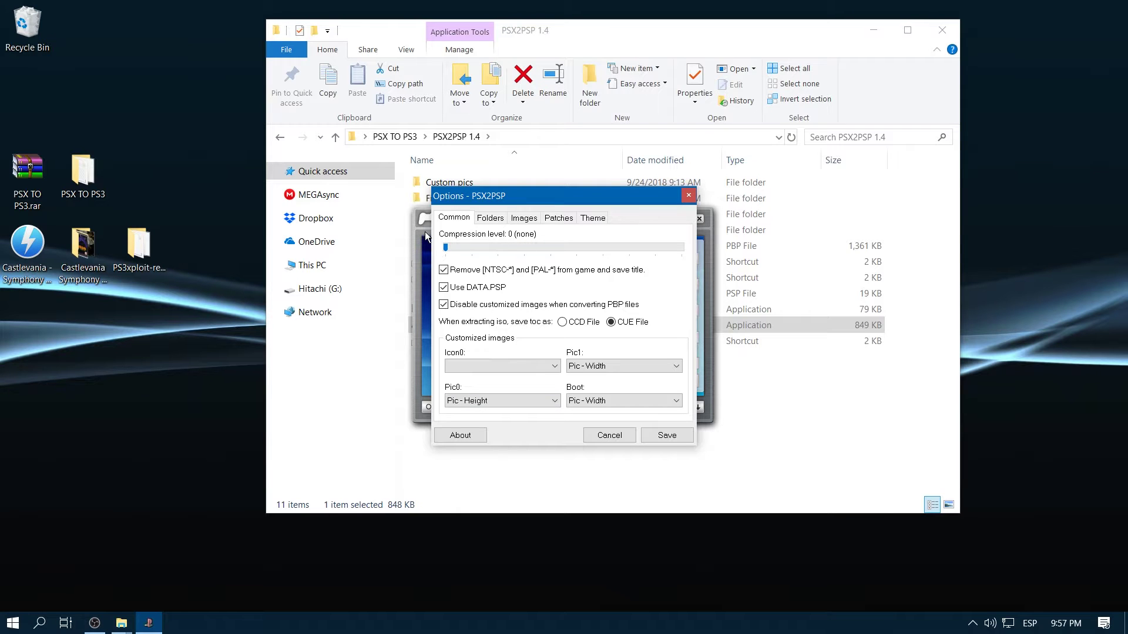
{"action": "left_click", "coordinate": [665, 433]}
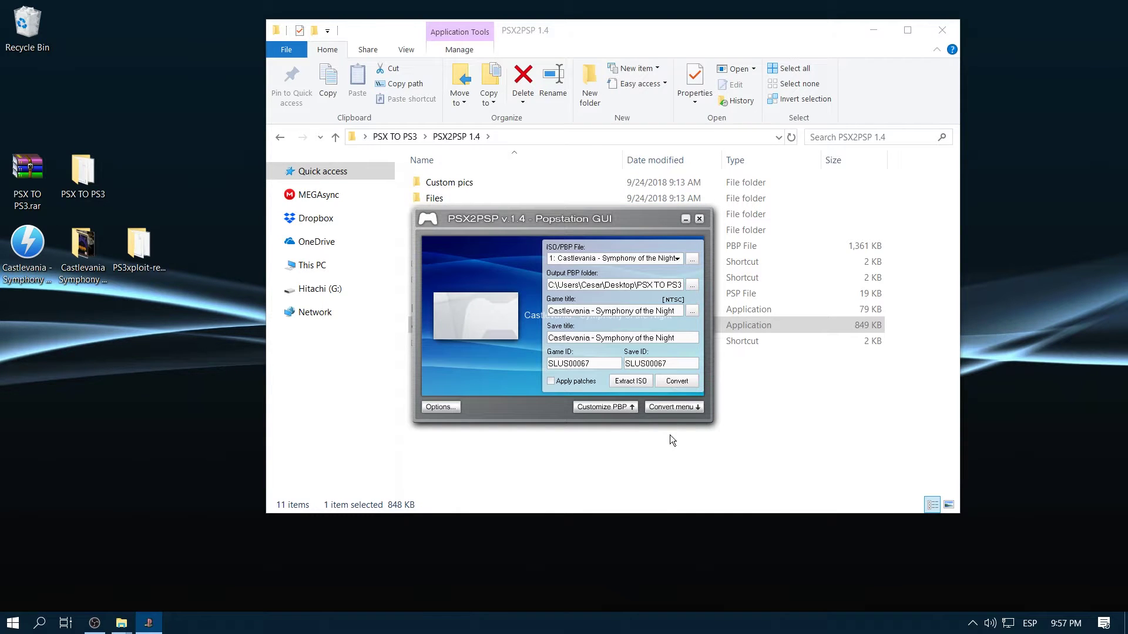
{"action": "left_click", "coordinate": [676, 381]}
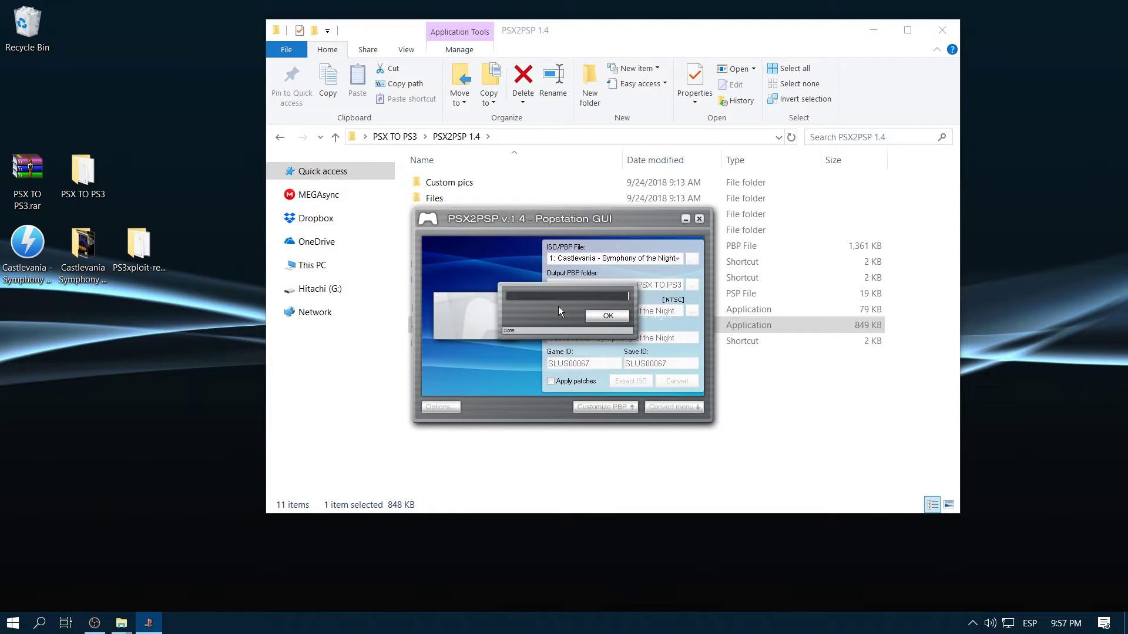
{"action": "left_click", "coordinate": [607, 316]}
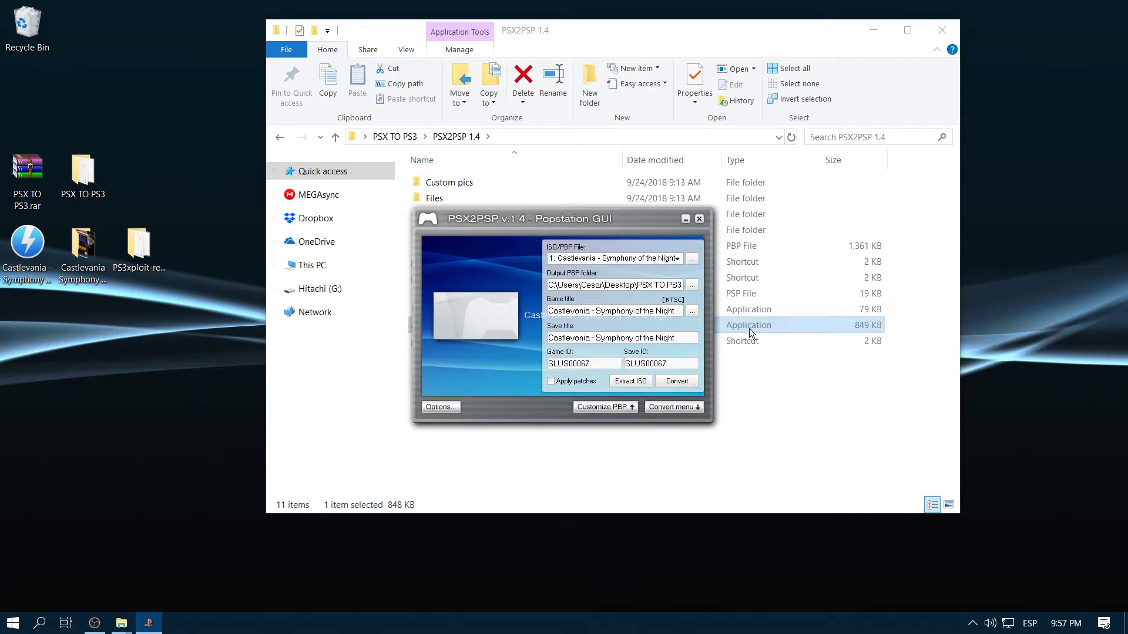
{"action": "left_click", "coordinate": [499, 427]}
Move EBOOT.PBP out of the Castlevania output folder into PSX TO PS3
{"action": "left_click", "coordinate": [392, 136]}
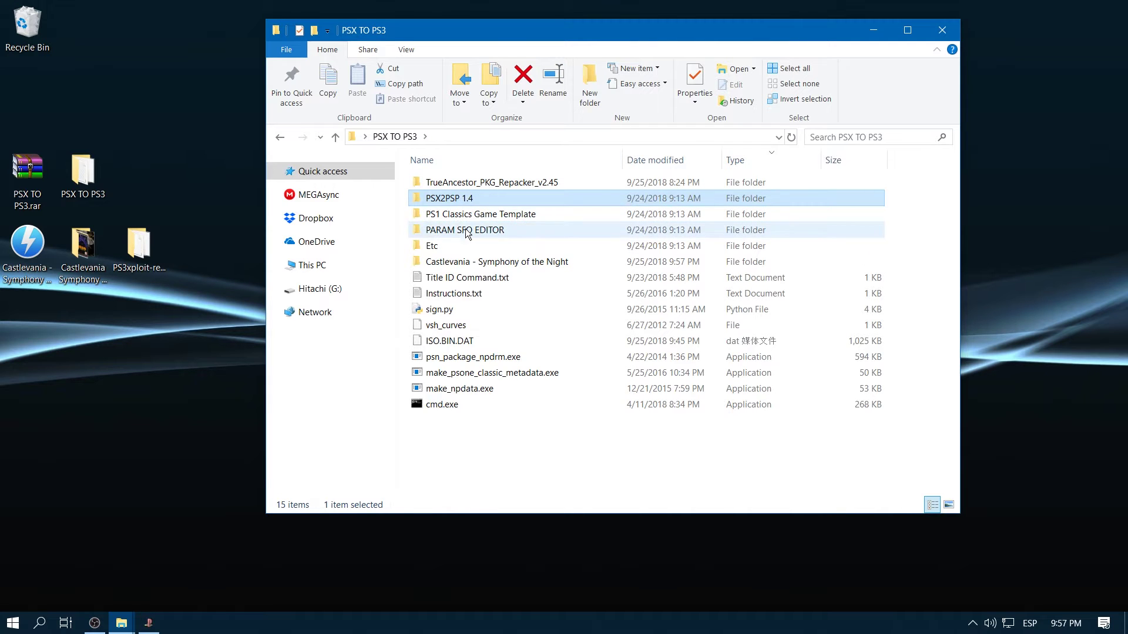
{"action": "left_click", "coordinate": [432, 262]}
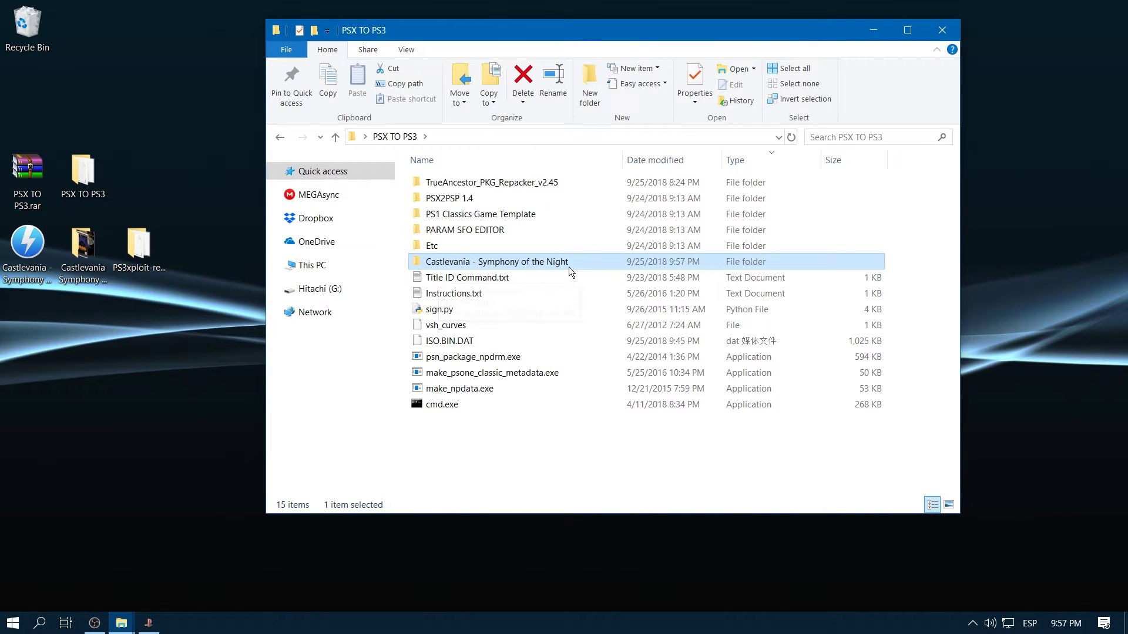
{"action": "double_click", "coordinate": [426, 263]}
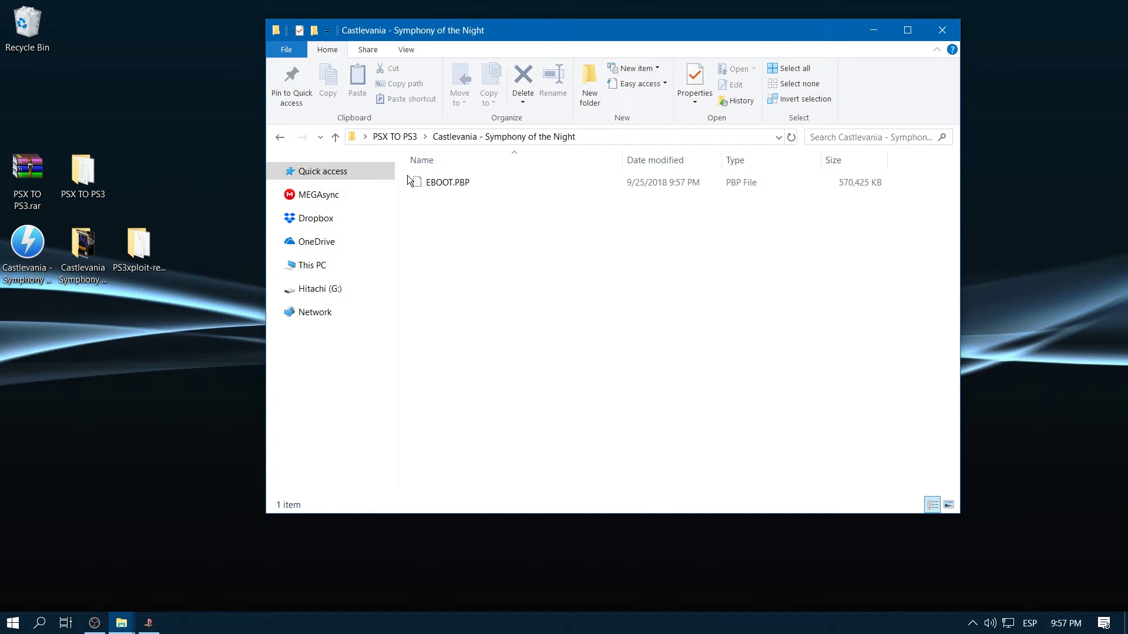
{"action": "left_click", "coordinate": [423, 183]}
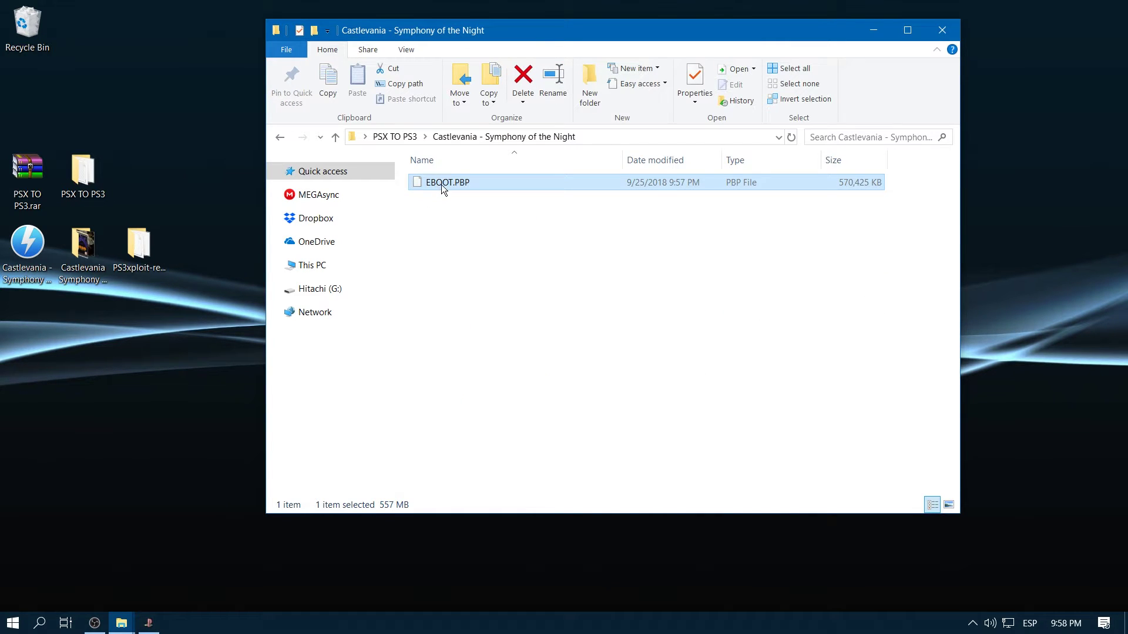
{"action": "right_click", "coordinate": [442, 184]}
{"action": "left_click", "coordinate": [489, 394]}
{"action": "left_click", "coordinate": [395, 136]}
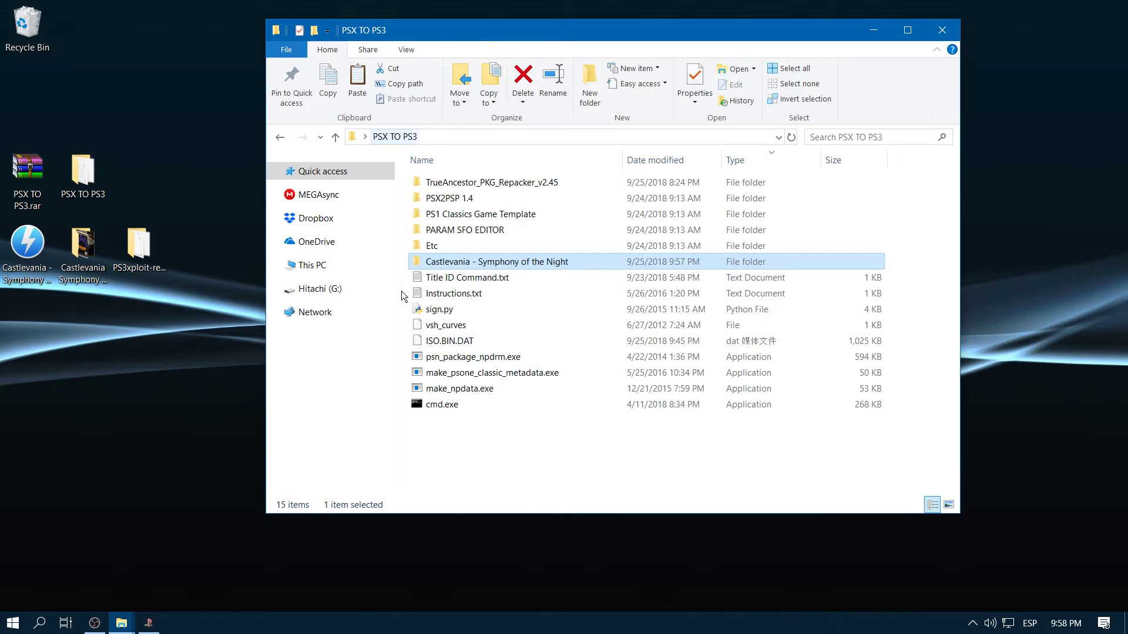
{"action": "right_click", "coordinate": [435, 422]}
{"action": "left_click", "coordinate": [450, 310]}
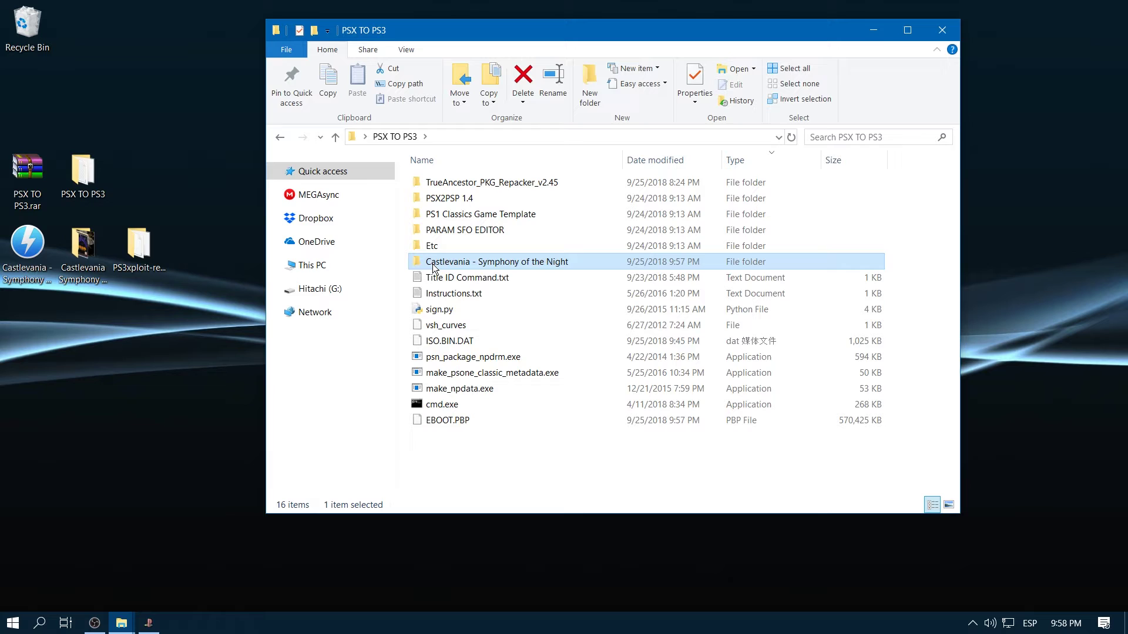
Delete the empty Castlevania folder and drop EBOOT.PBP onto make_psone_classic_metadata.exe
{"action": "key", "text": "Delete"}
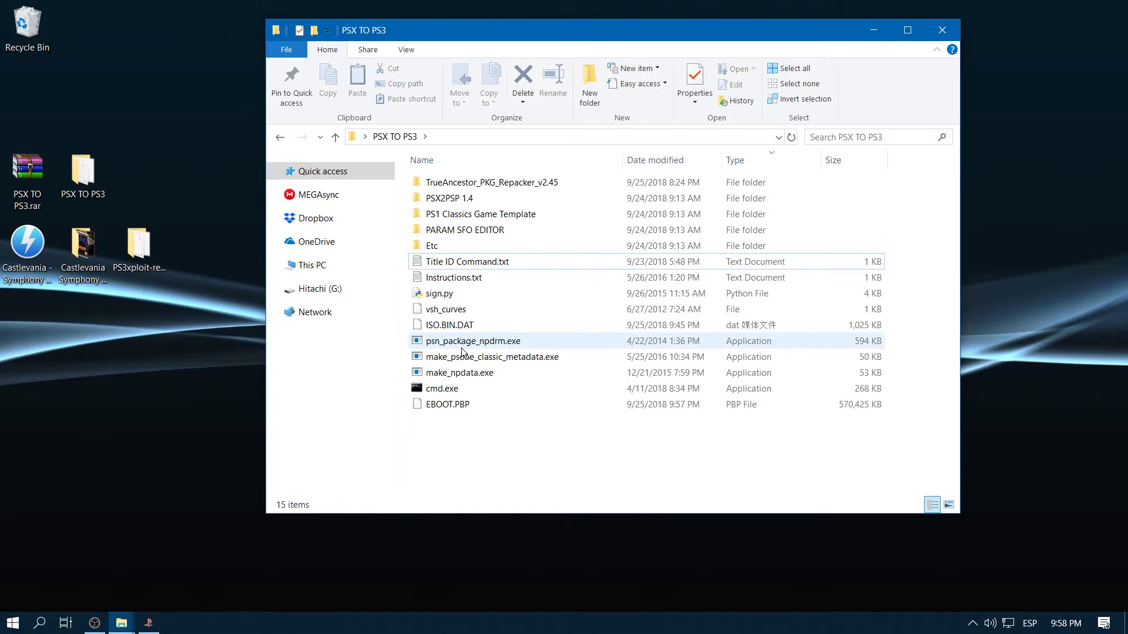
{"action": "left_click", "coordinate": [416, 404]}
{"action": "left_click_drag", "start_coordinate": [417, 405], "coordinate": [586, 349]}
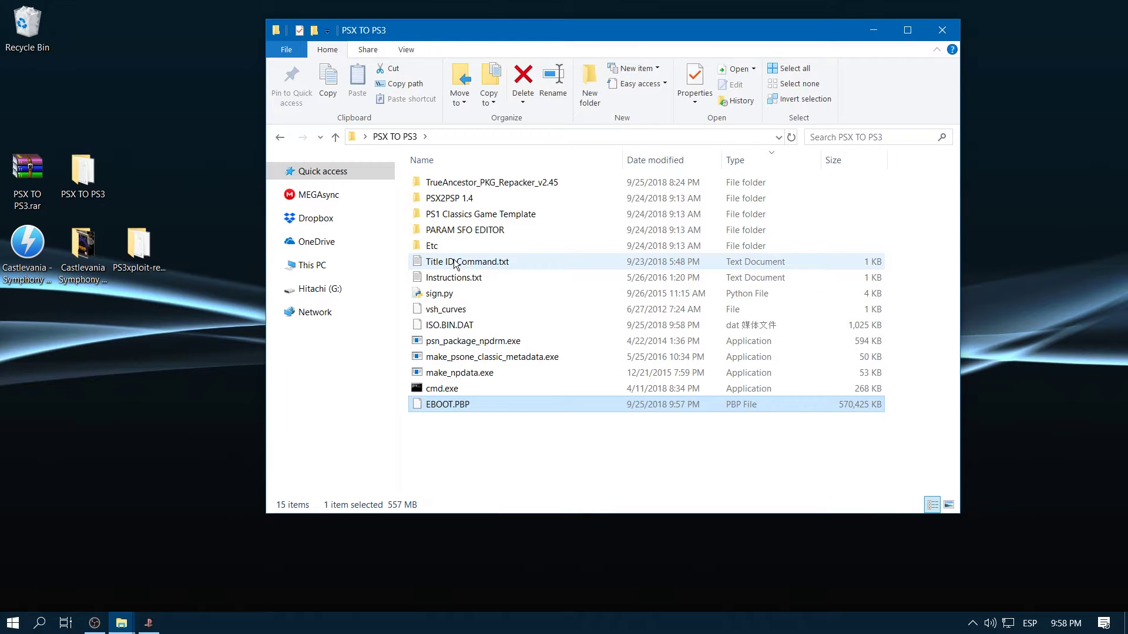
In Title ID Command.txt, replace SLUS01476 with SLUS00067 and select the whole make_npdata line
{"action": "double_click", "coordinate": [523, 259]}
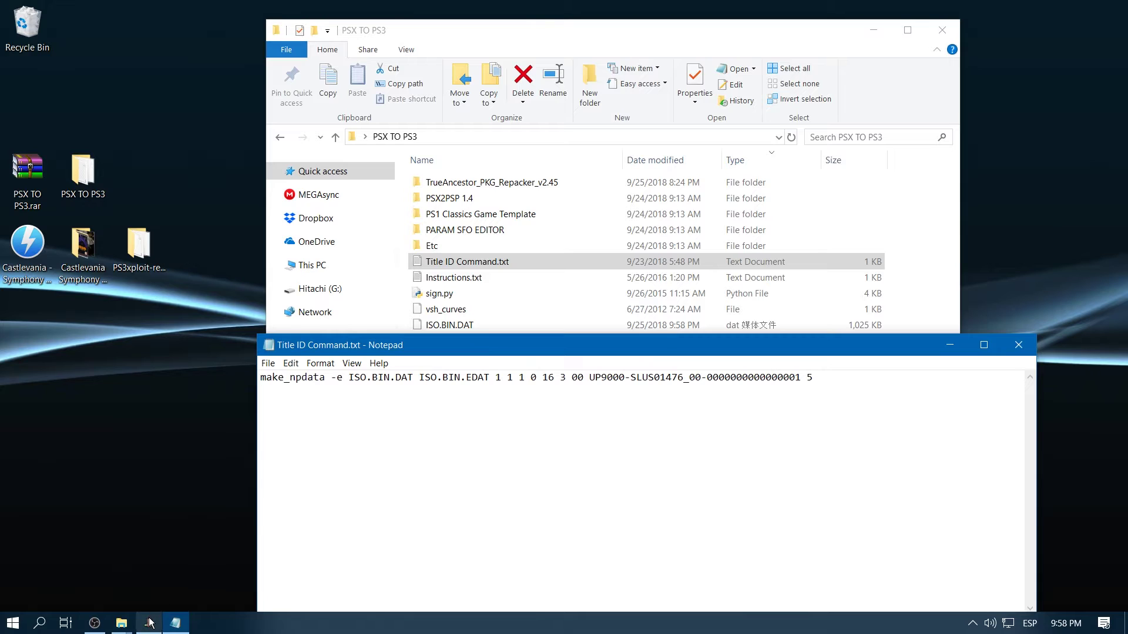
{"action": "left_click_drag", "start_coordinate": [630, 379], "coordinate": [683, 379]}
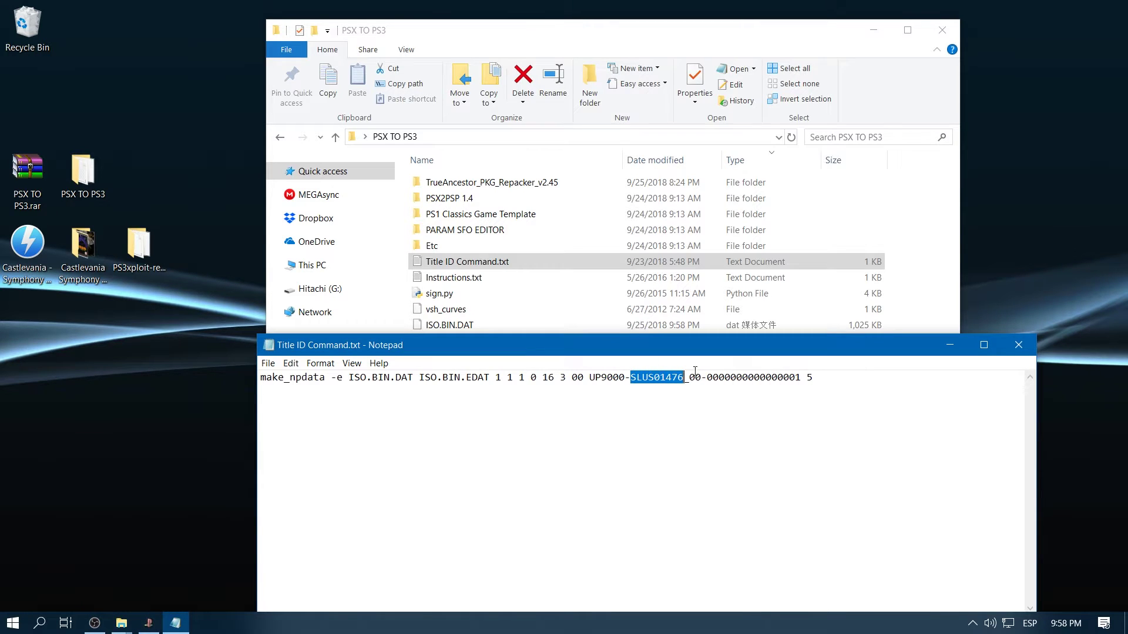
{"action": "left_click", "coordinate": [149, 623]}
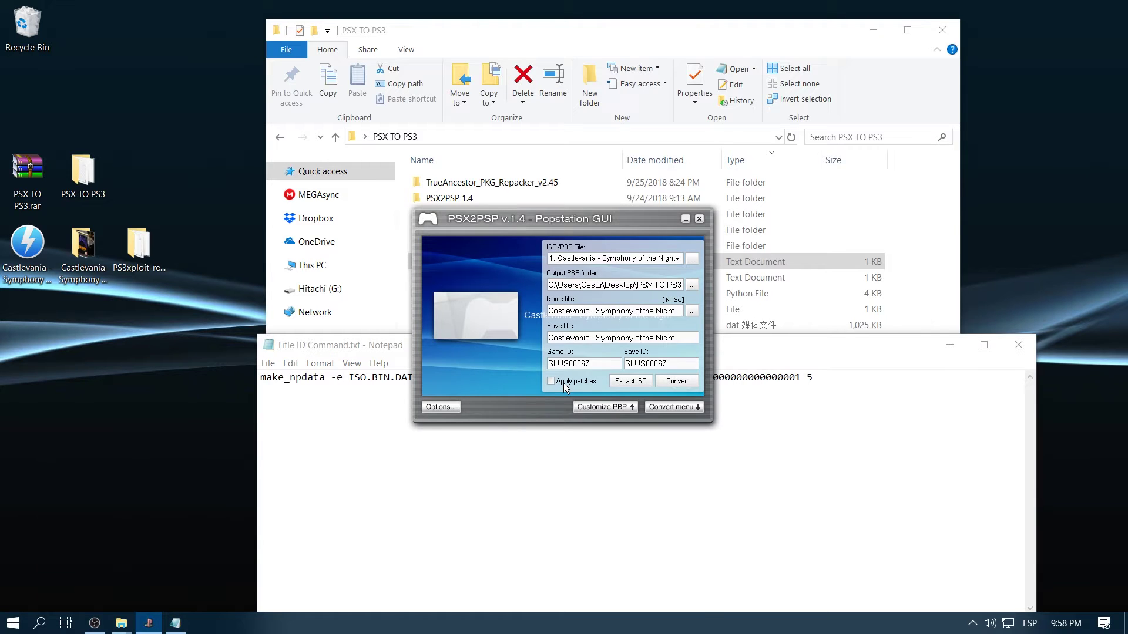
{"action": "double_click", "coordinate": [573, 364]}
{"action": "right_click", "coordinate": [576, 362]}
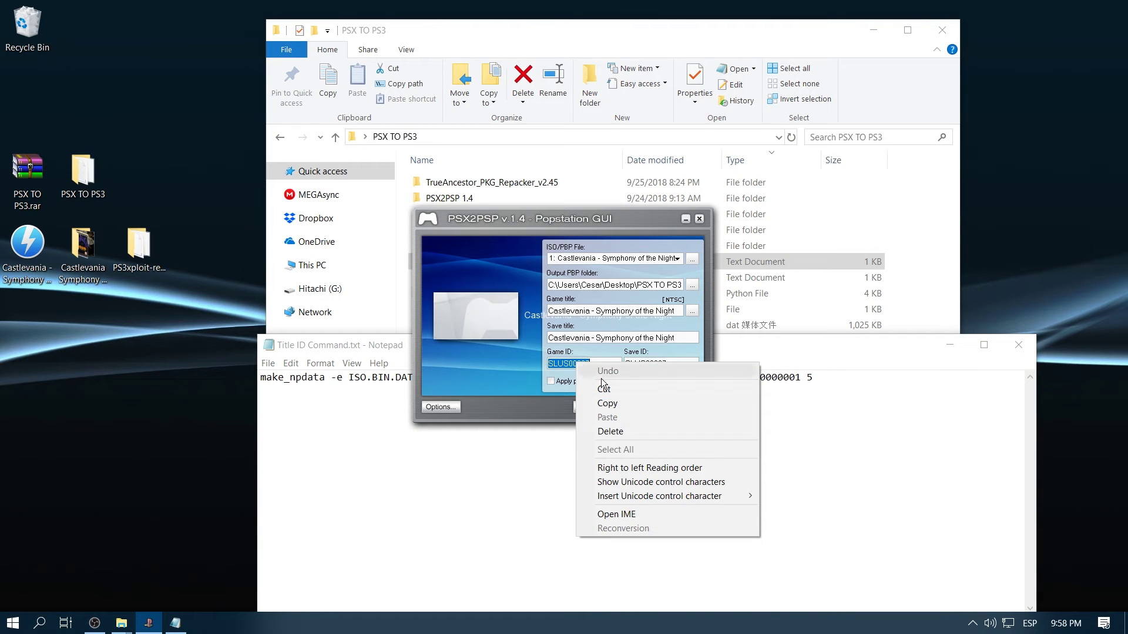
{"action": "left_click", "coordinate": [622, 405]}
{"action": "left_click", "coordinate": [666, 379]}
{"action": "mouse_move", "coordinate": [630, 378]}
{"action": "left_mouse_down"}
{"action": "mouse_move", "coordinate": [684, 377]}
{"action": "mouse_move", "coordinate": [631, 377]}
{"action": "left_mouse_up"}
{"action": "right_click", "coordinate": [632, 377]}
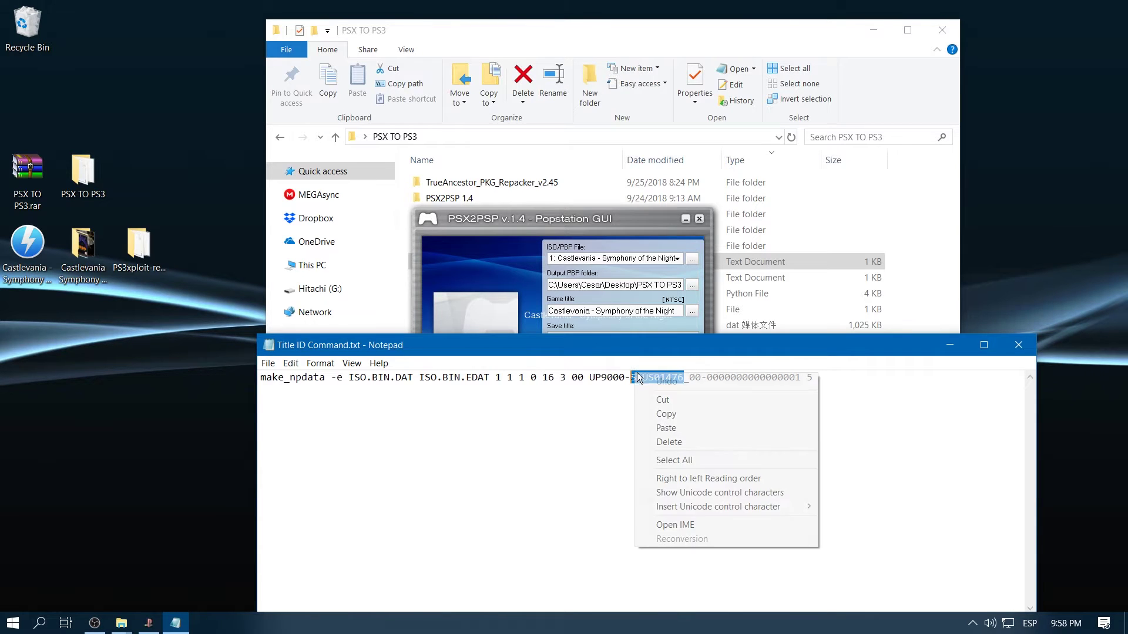
{"action": "left_click", "coordinate": [666, 428]}
{"action": "left_click_drag", "start_coordinate": [813, 377], "coordinate": [57, 284]}
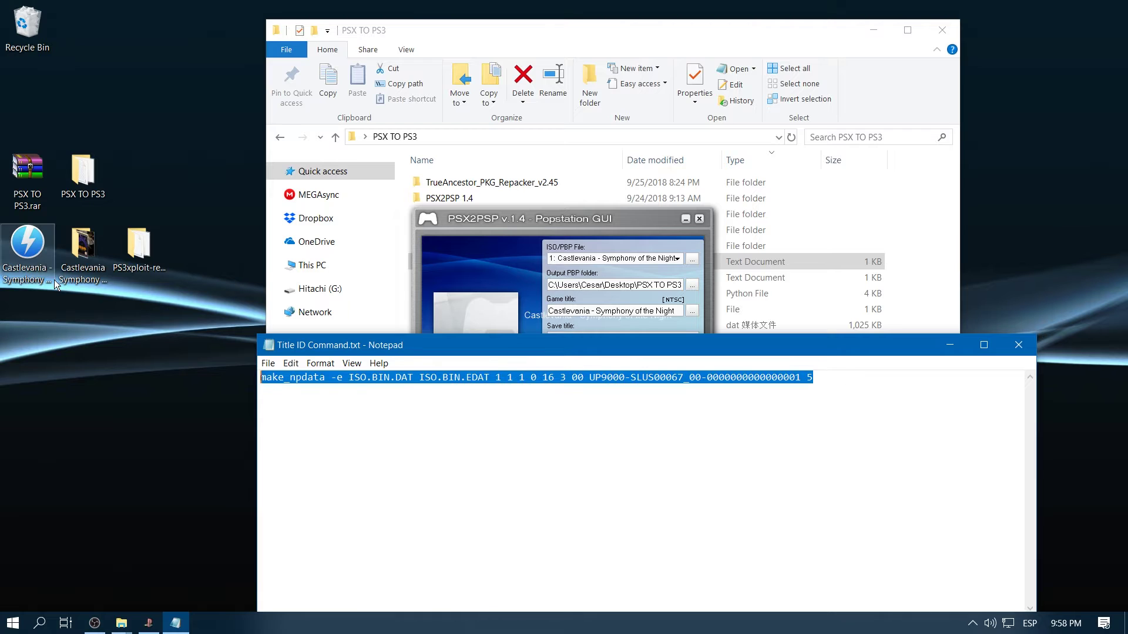
Run the pasted make_npdata command in cmd.exe to produce ISO.BIN.EDAT, then close the console
{"action": "left_click", "coordinate": [897, 284]}
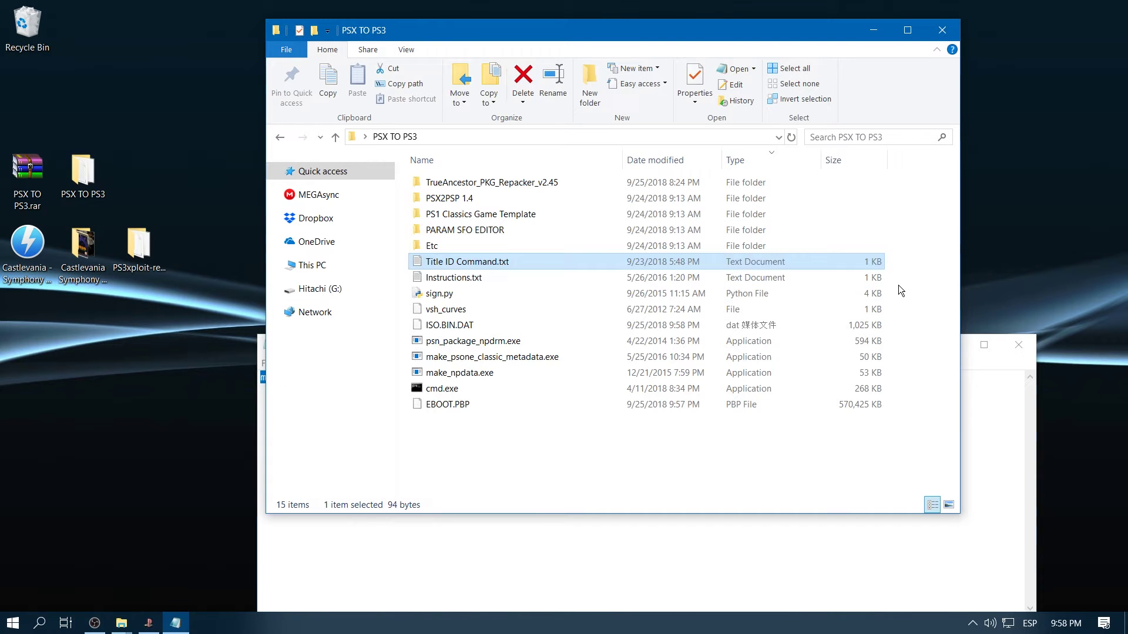
{"action": "left_click", "coordinate": [449, 394]}
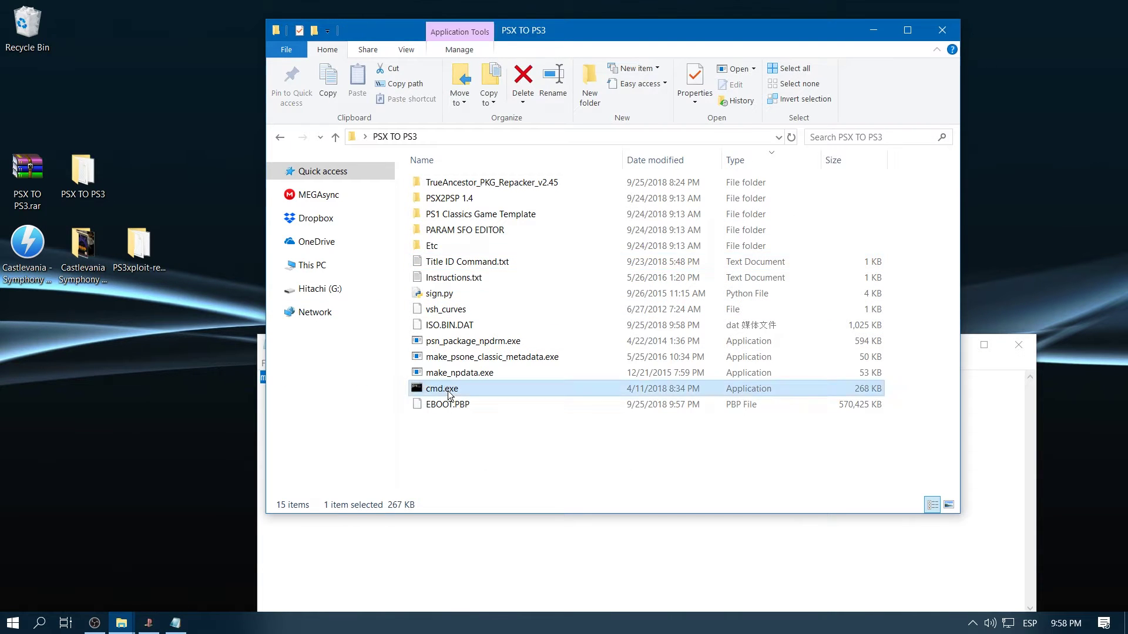
{"action": "double_click", "coordinate": [450, 393]}
{"action": "right_click", "coordinate": [365, 309]}
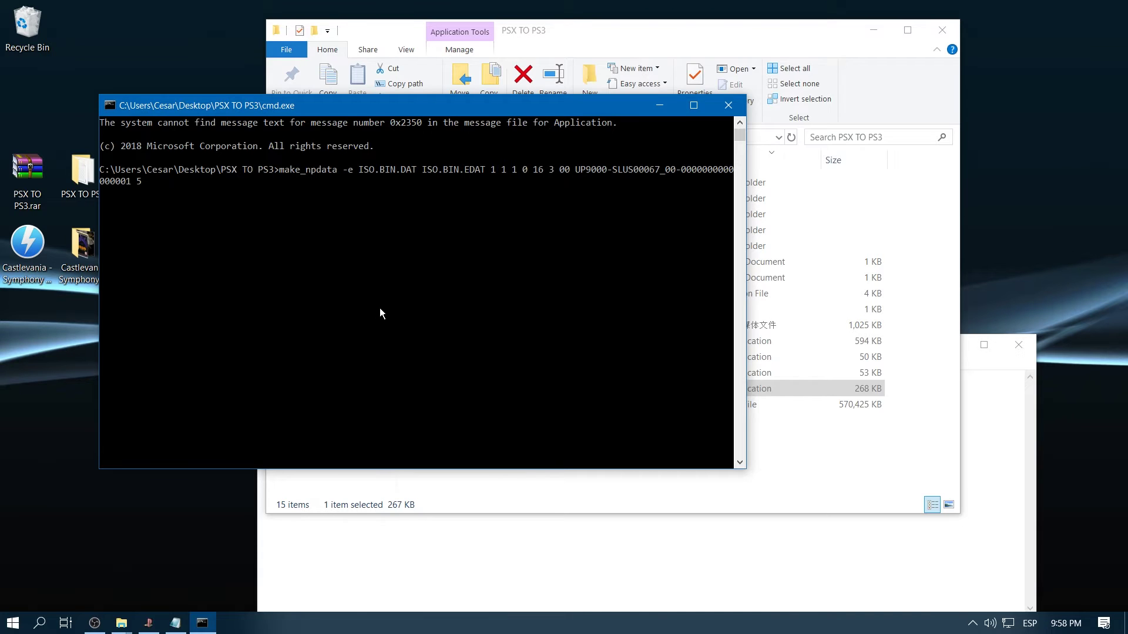
{"action": "key", "text": "Return"}
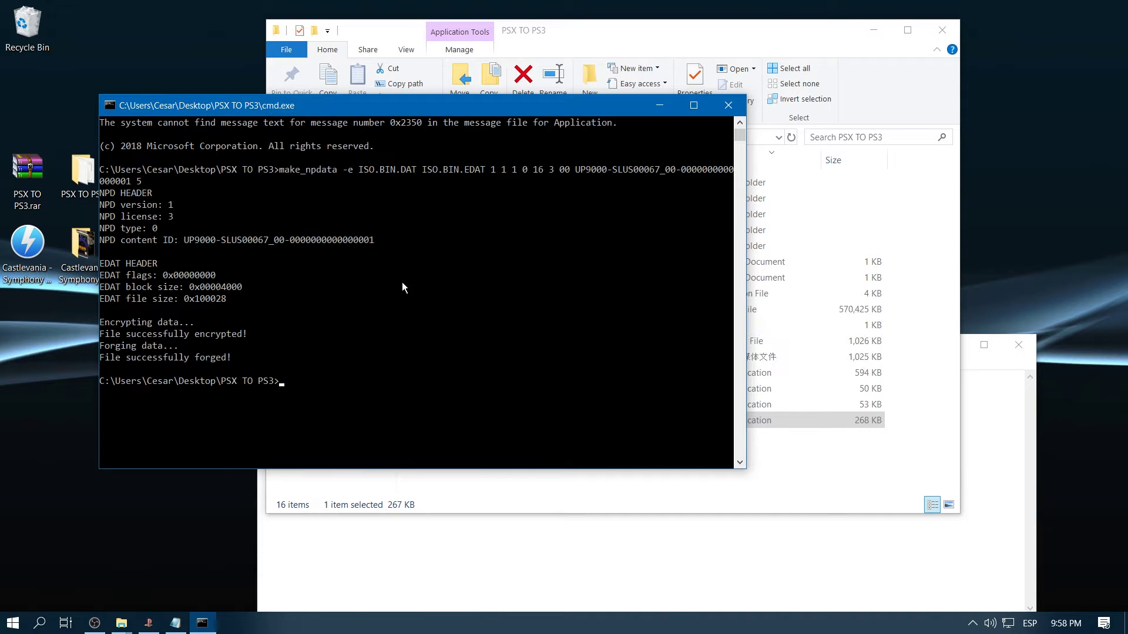
{"action": "left_click", "coordinate": [727, 107]}
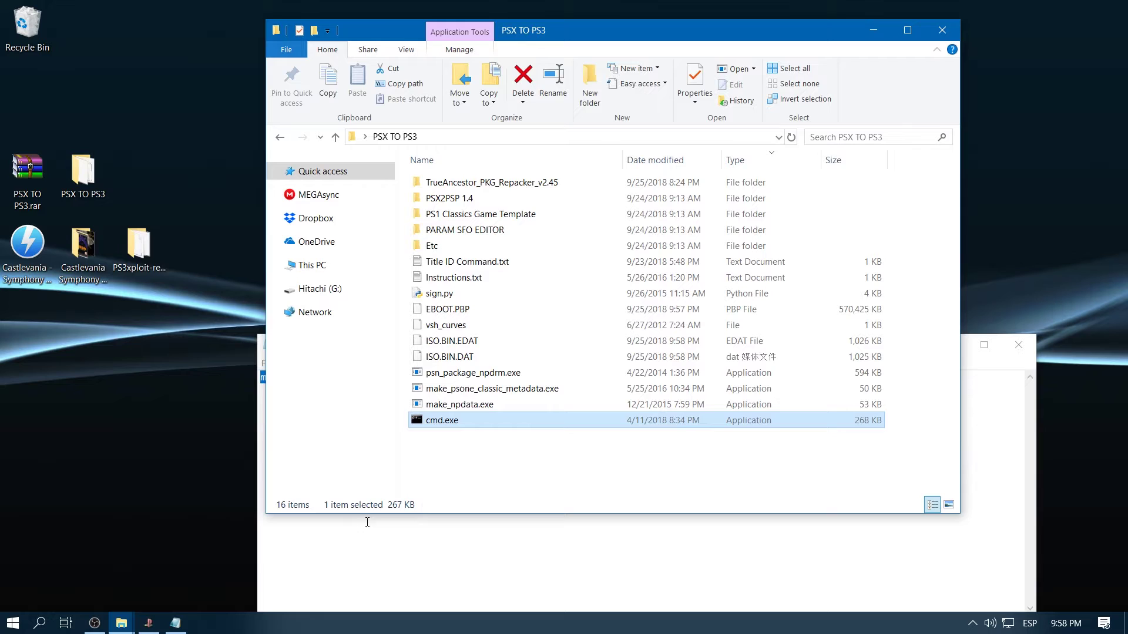
{"action": "left_click", "coordinate": [471, 462]}
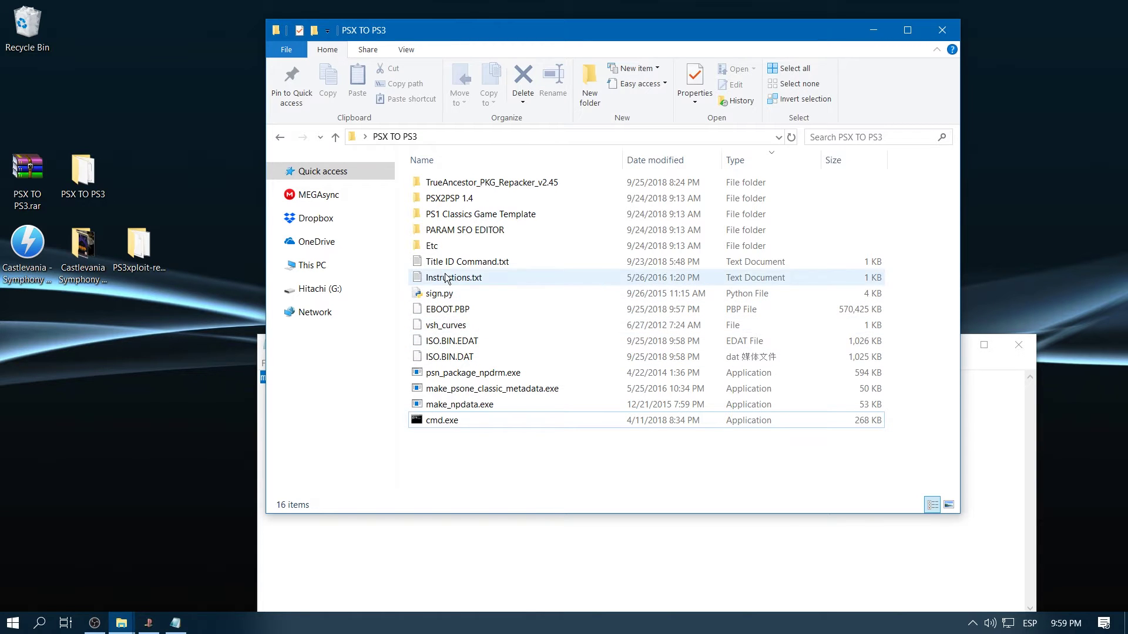
Copy and paste the template folder to create 'PS1 Classics Game Template - Copy'
{"action": "right_click", "coordinate": [462, 216]}
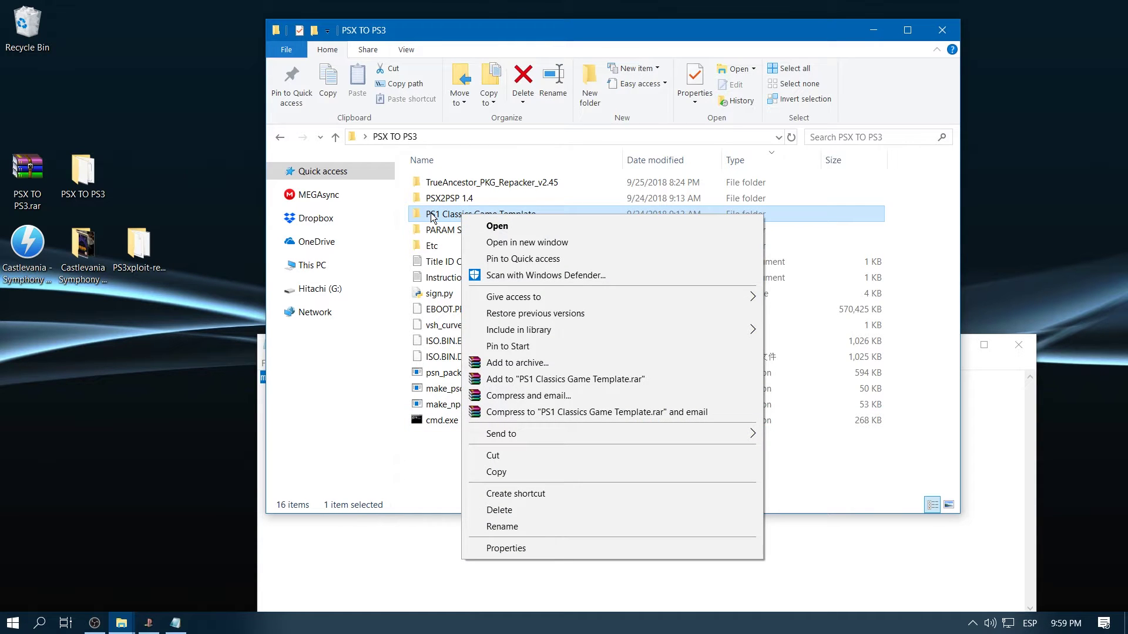
{"action": "left_click", "coordinate": [485, 474]}
{"action": "right_click", "coordinate": [473, 457]}
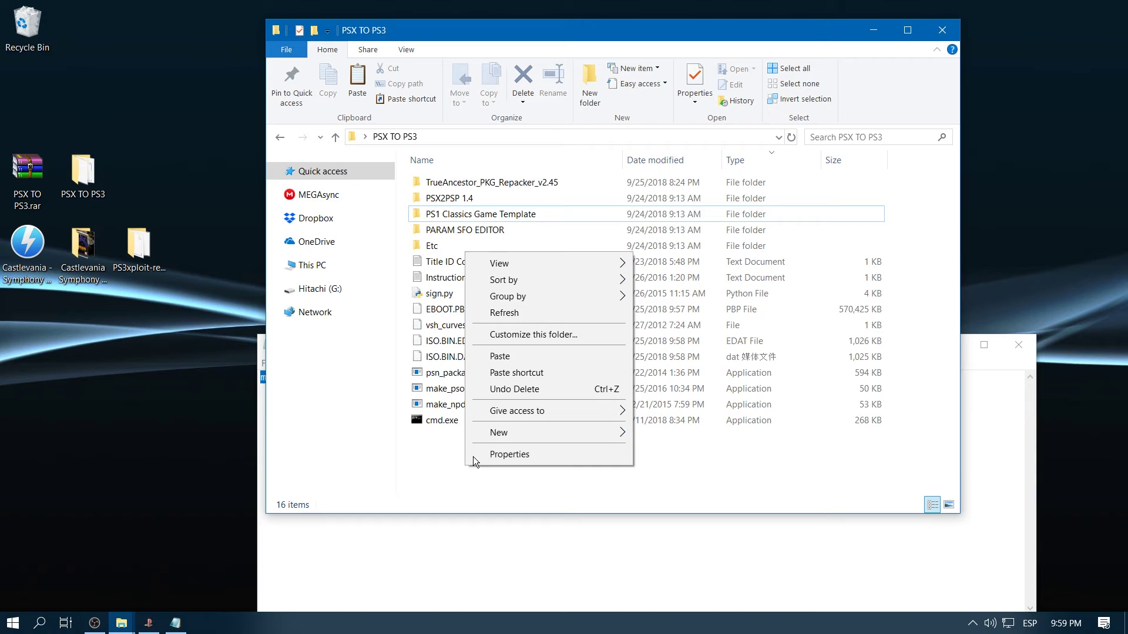
{"action": "left_click", "coordinate": [513, 360]}
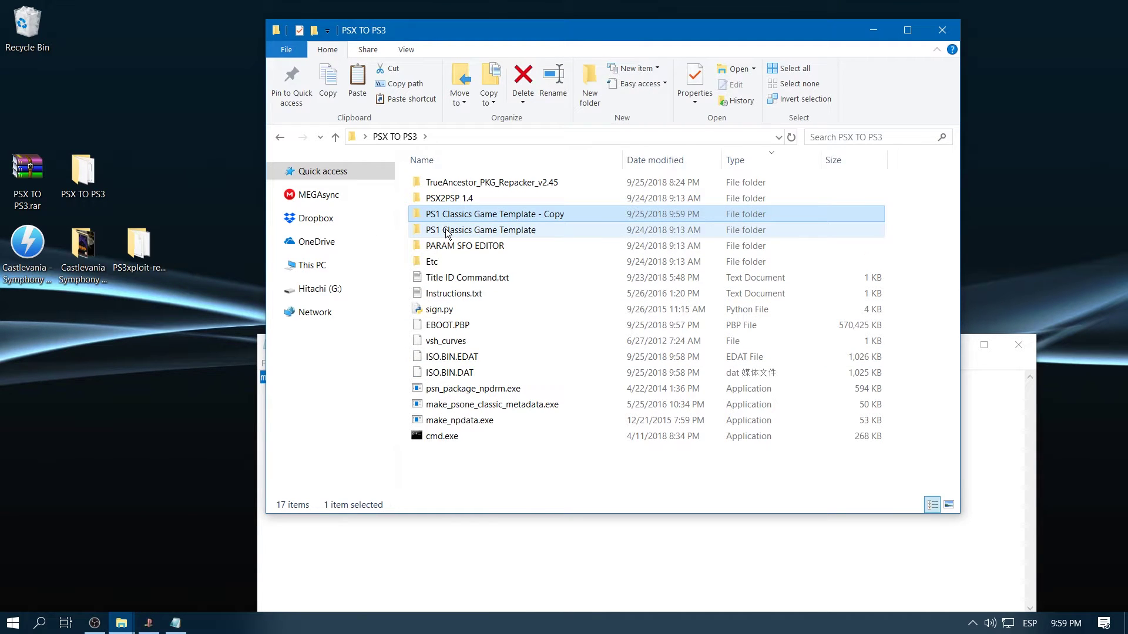
{"action": "mouse_move", "coordinate": [448, 234]}
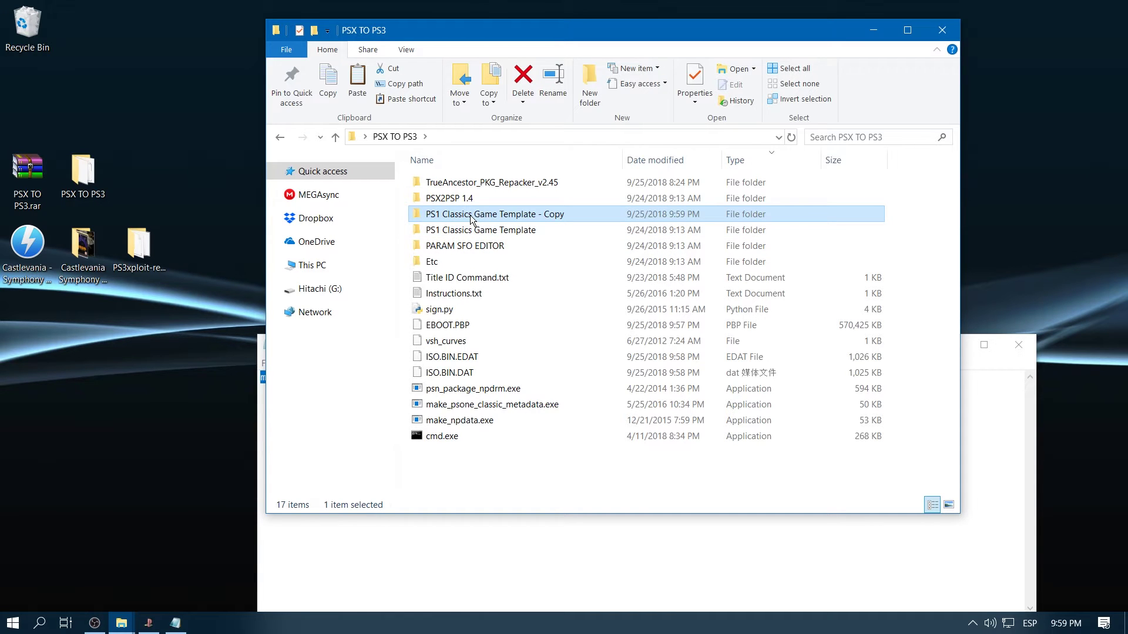
{"action": "mouse_move", "coordinate": [470, 216]}
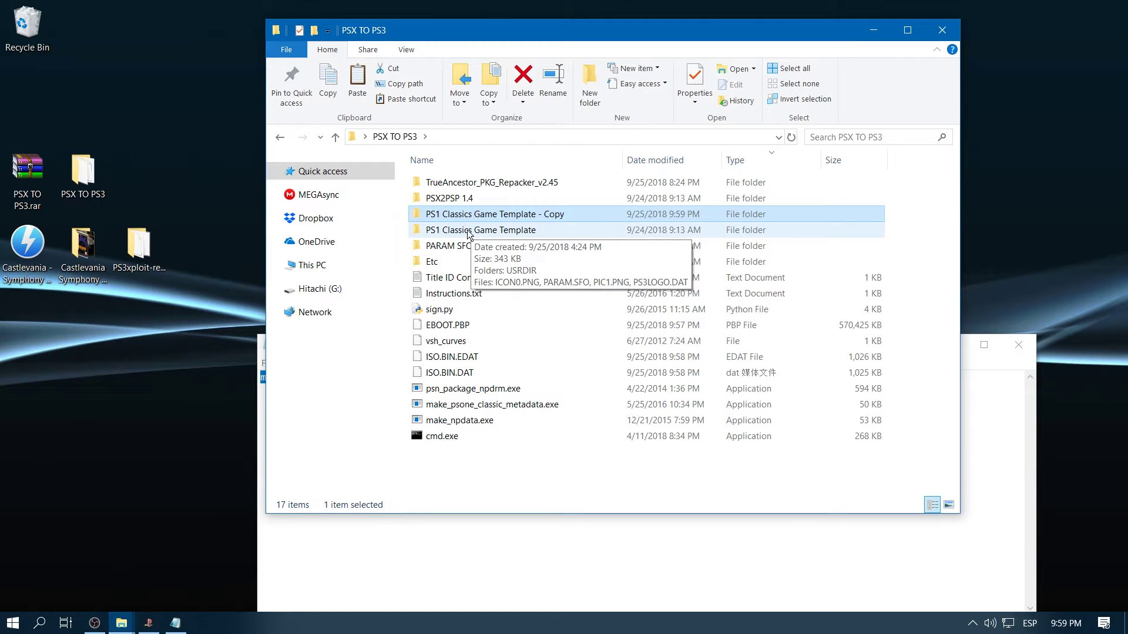
{"action": "left_click", "coordinate": [470, 232]}
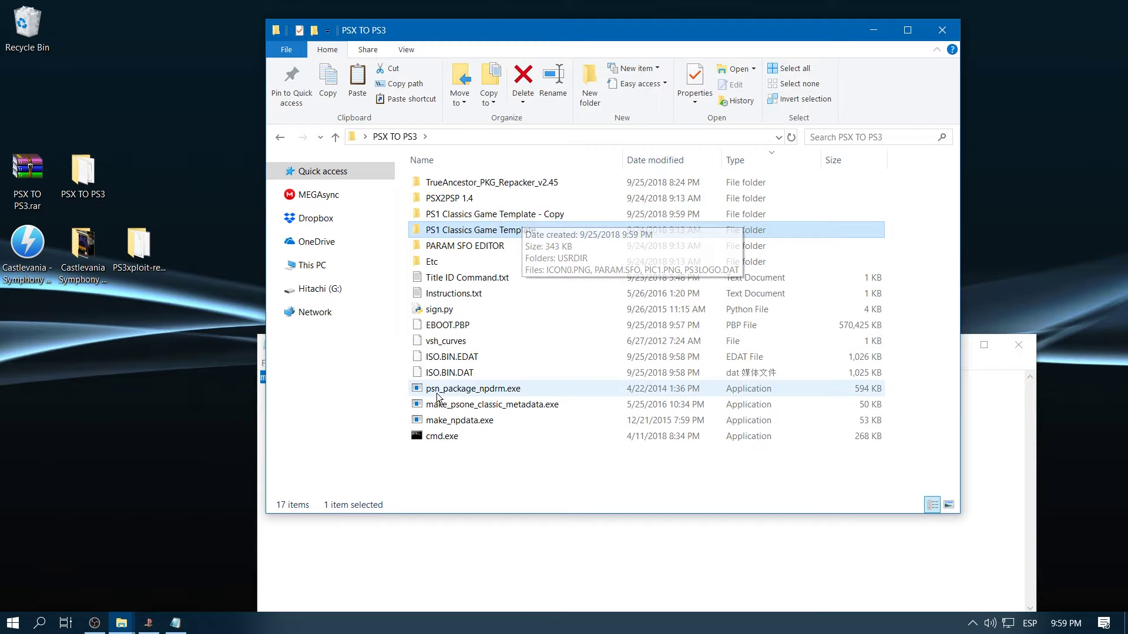
Move EBOOT.PBP into the template copy's USRDIR\CONTENT folder
{"action": "right_click", "coordinate": [444, 327]}
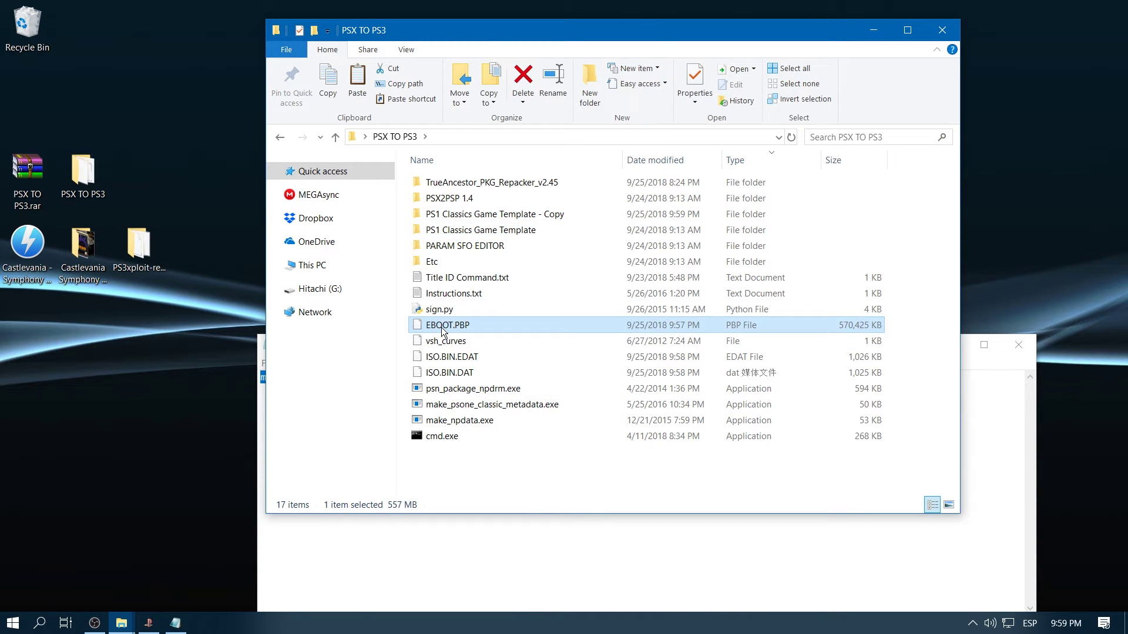
{"action": "left_click", "coordinate": [489, 238]}
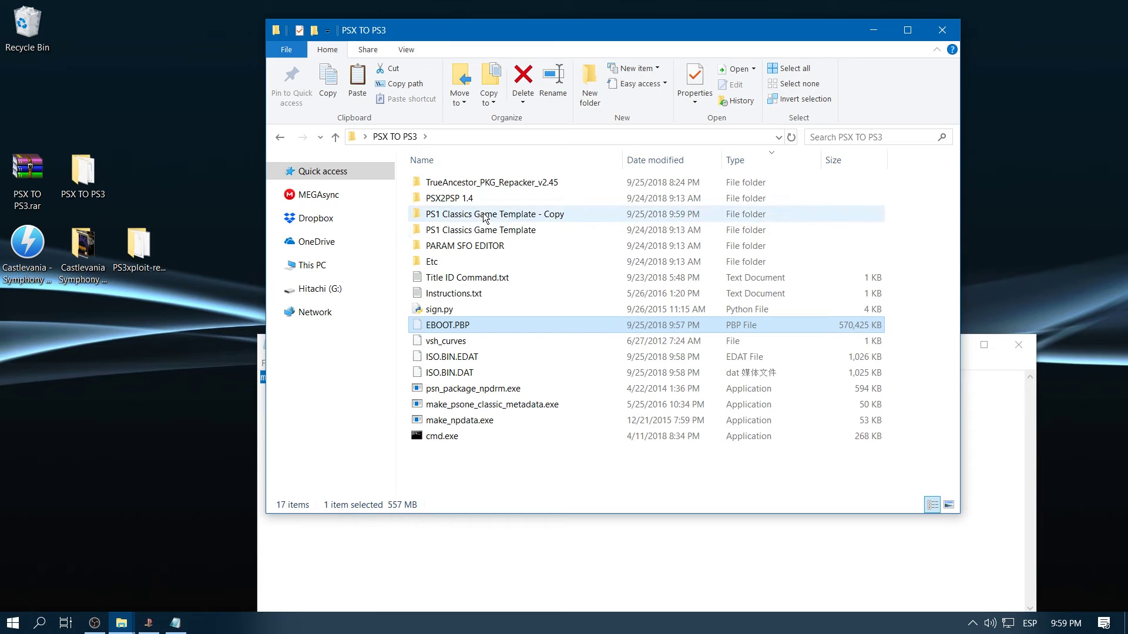
{"action": "left_click", "coordinate": [483, 215]}
{"action": "double_click", "coordinate": [483, 213]}
{"action": "double_click", "coordinate": [467, 209]}
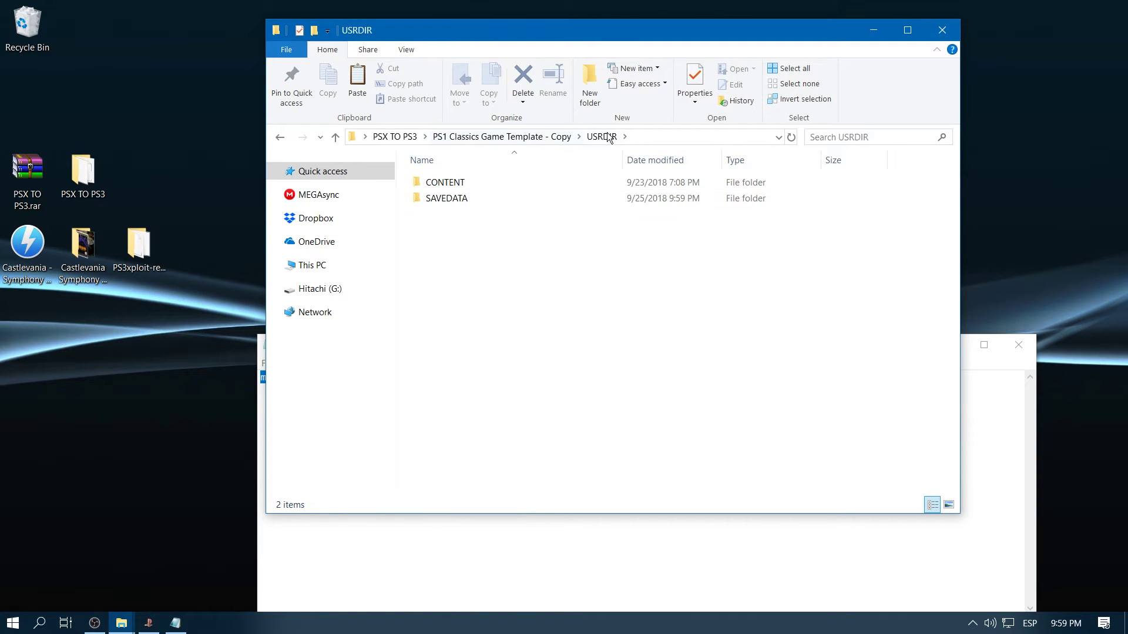
{"action": "double_click", "coordinate": [457, 178]}
{"action": "right_click", "coordinate": [444, 213]}
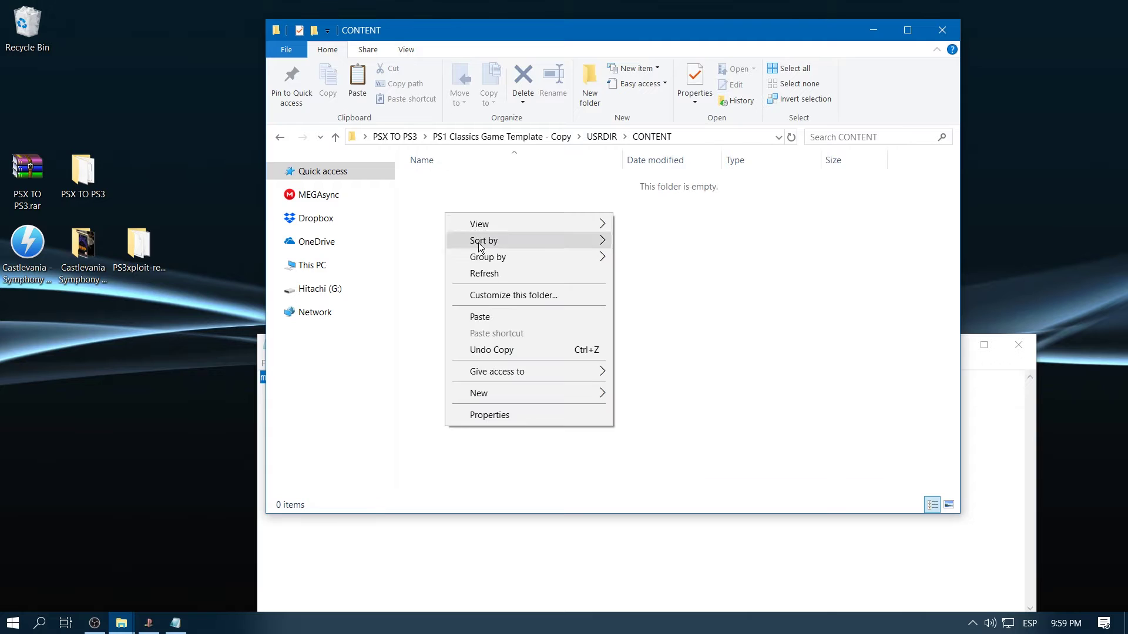
{"action": "left_click", "coordinate": [495, 318]}
{"action": "left_click", "coordinate": [395, 136]}
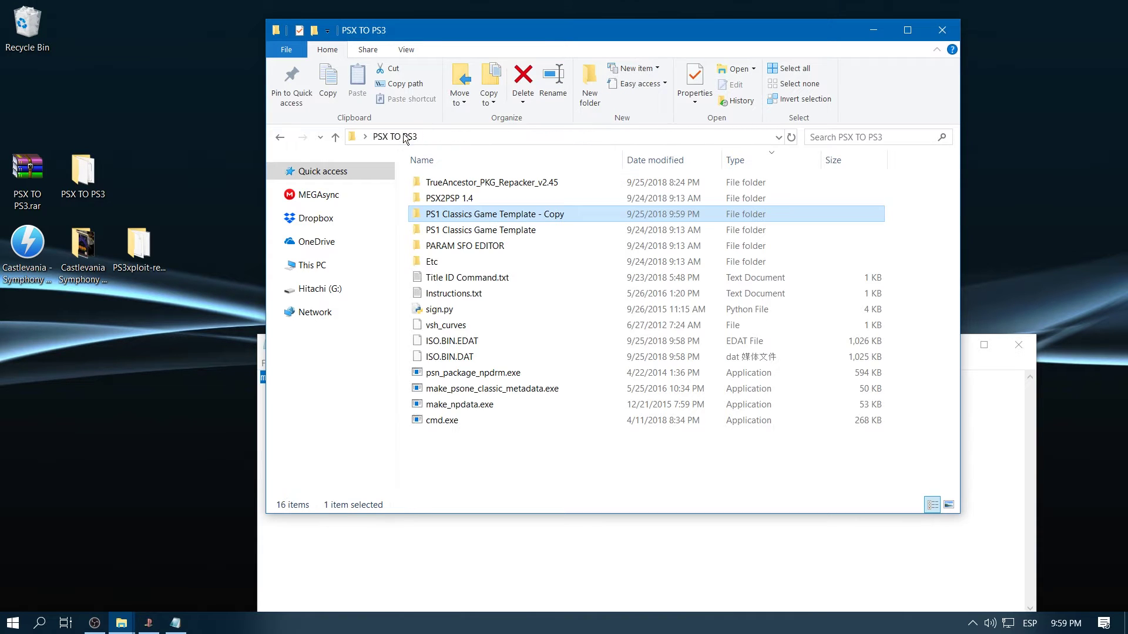
Move ISO.BIN.EDAT into the template copy's USRDIR folder and return to PSX TO PS3
{"action": "right_click", "coordinate": [445, 347]}
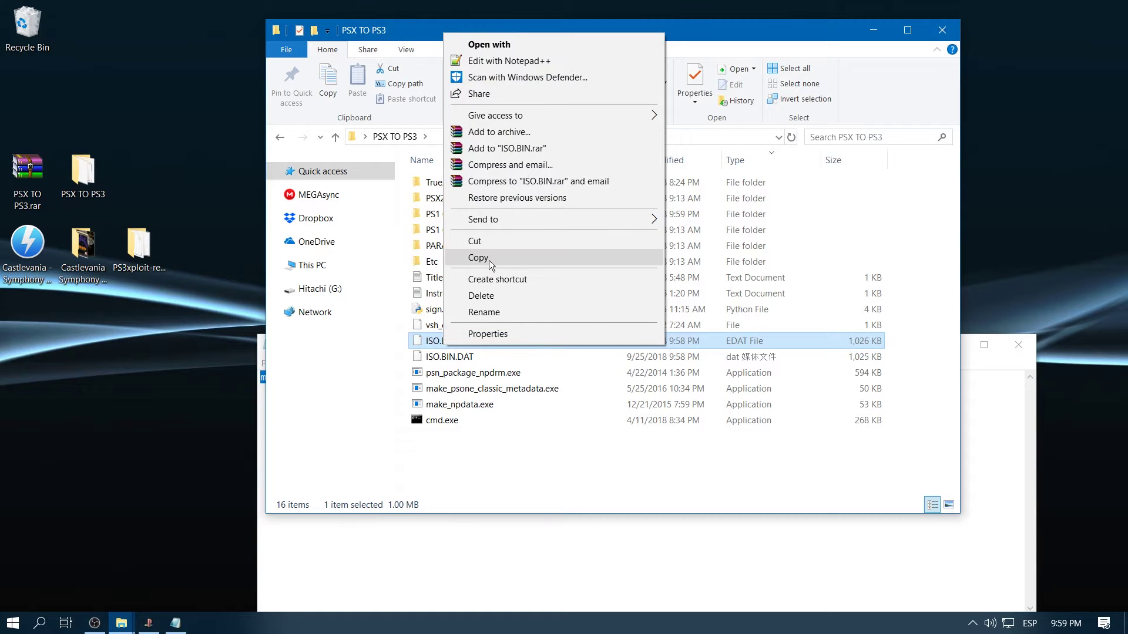
{"action": "left_click", "coordinate": [474, 241]}
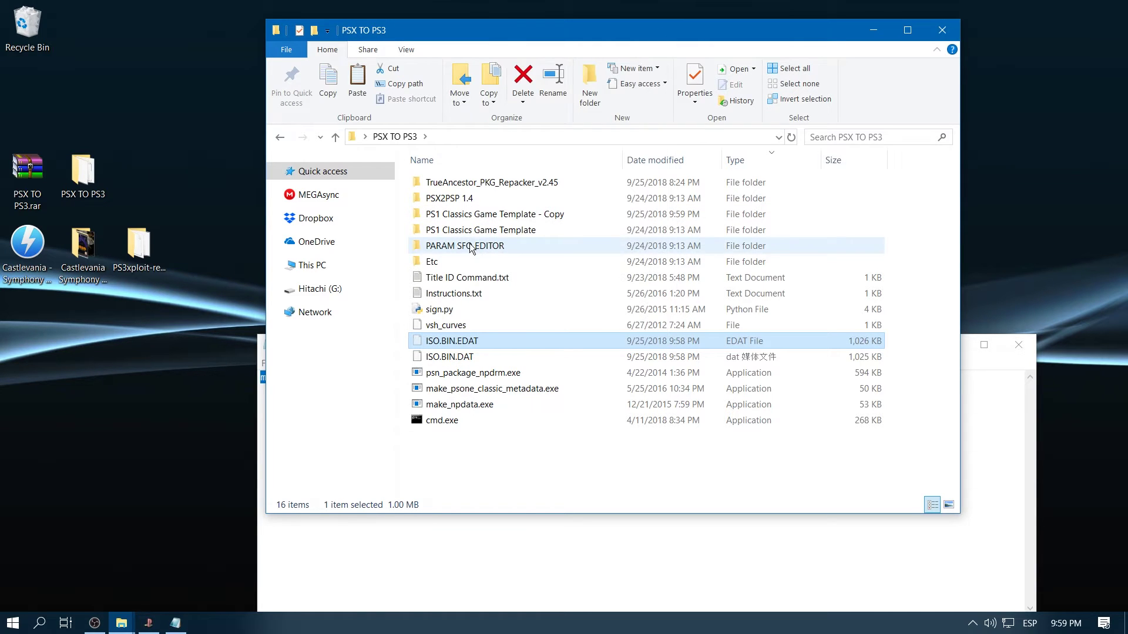
{"action": "double_click", "coordinate": [481, 214]}
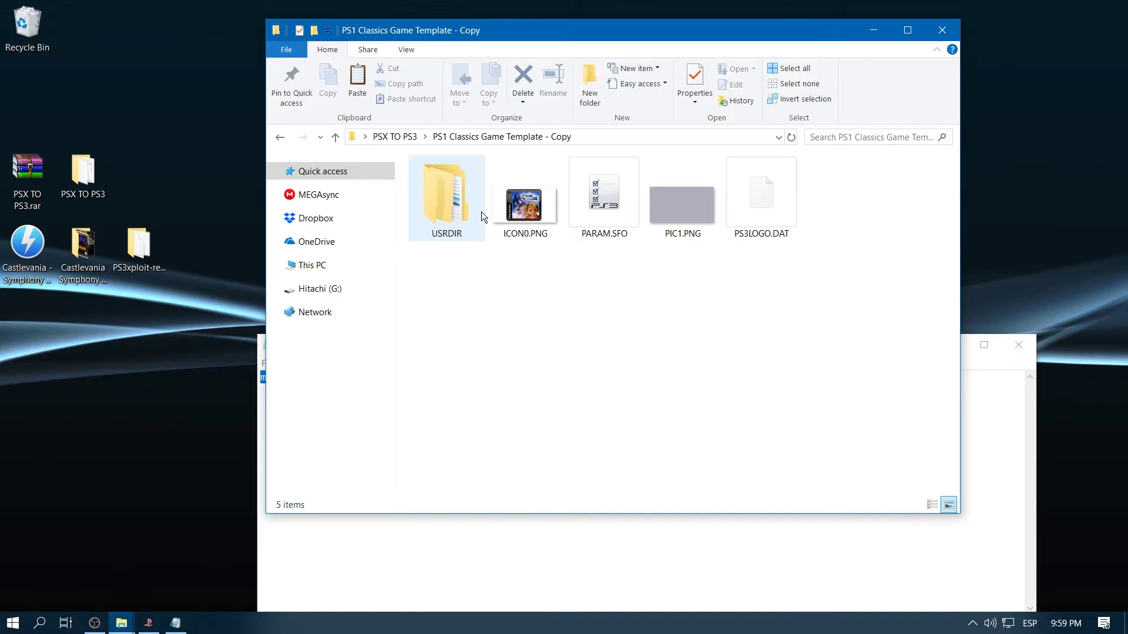
{"action": "double_click", "coordinate": [452, 199]}
{"action": "right_click", "coordinate": [443, 227]}
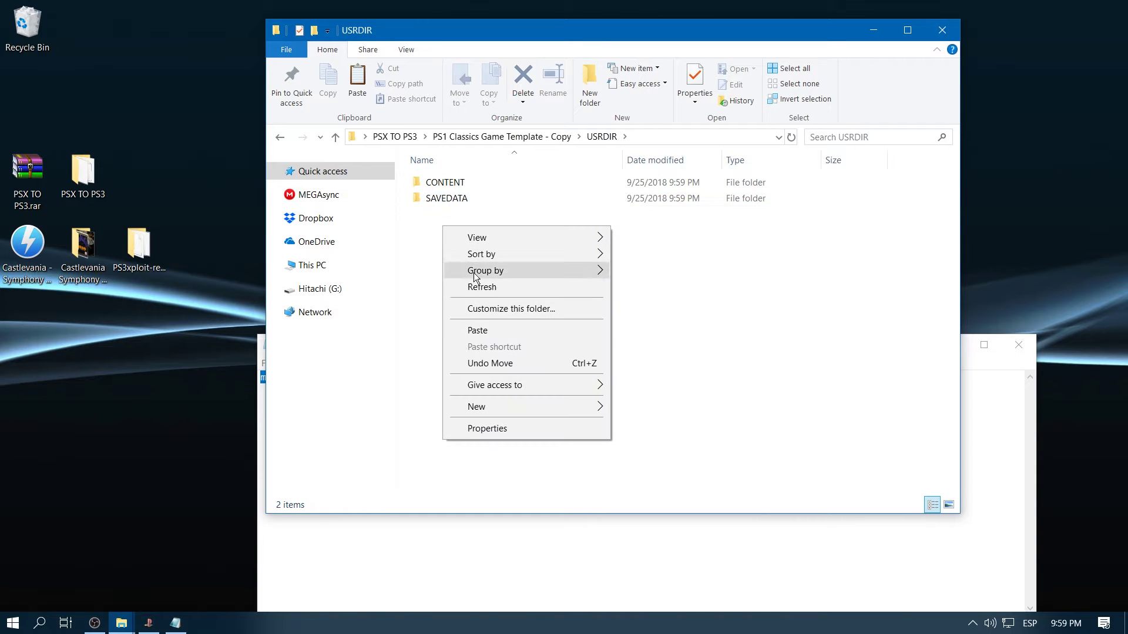
{"action": "left_click", "coordinate": [491, 334]}
{"action": "left_click", "coordinate": [406, 138]}
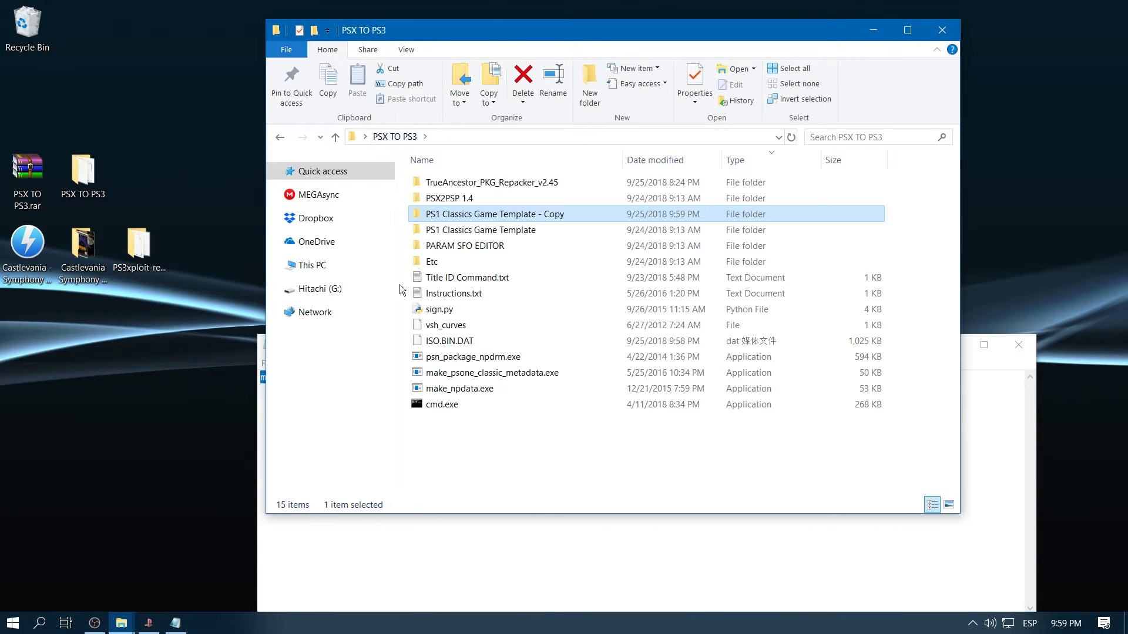
{"action": "left_click", "coordinate": [475, 465]}
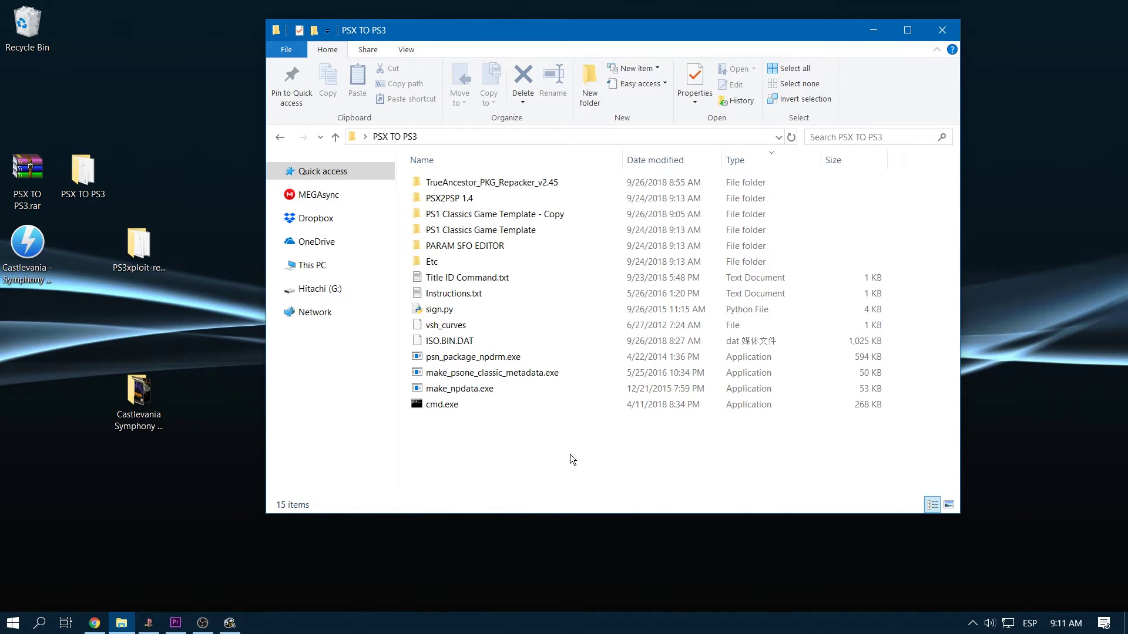
Look through the template copy and PARAM SFO EDITOR folders, ending back in the template copy
{"action": "double_click", "coordinate": [504, 220]}
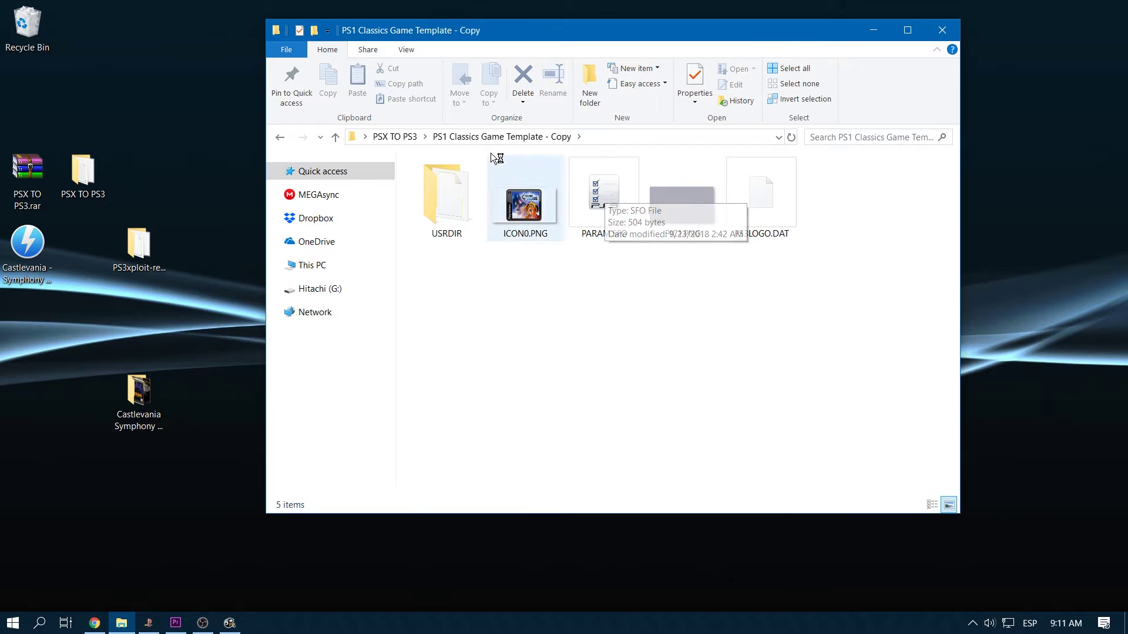
{"action": "left_click", "coordinate": [410, 140]}
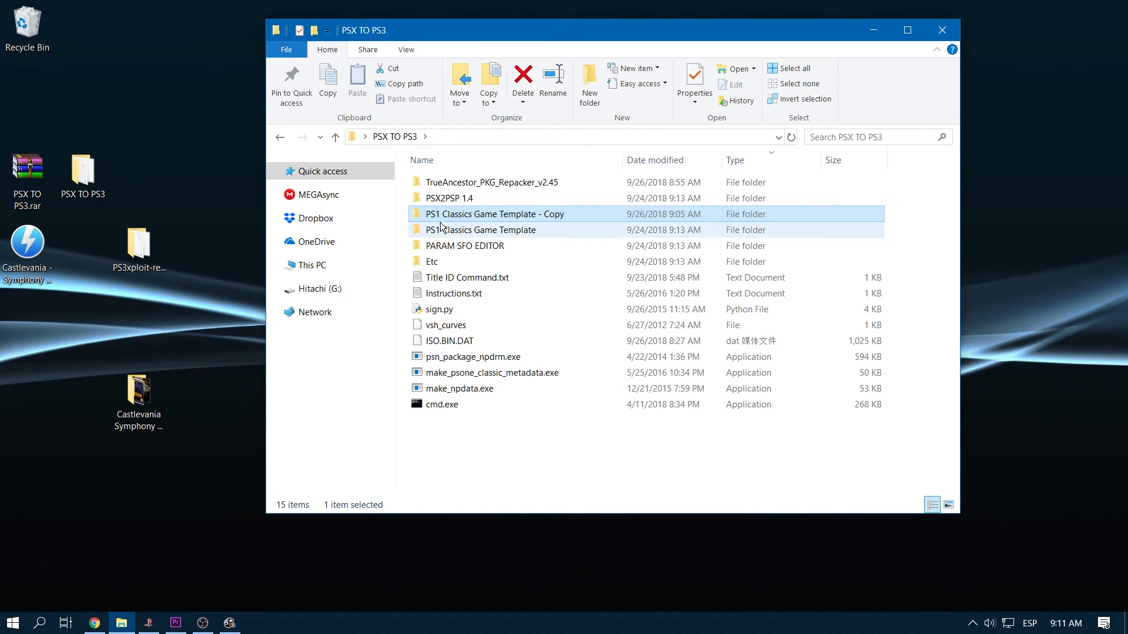
{"action": "double_click", "coordinate": [458, 247]}
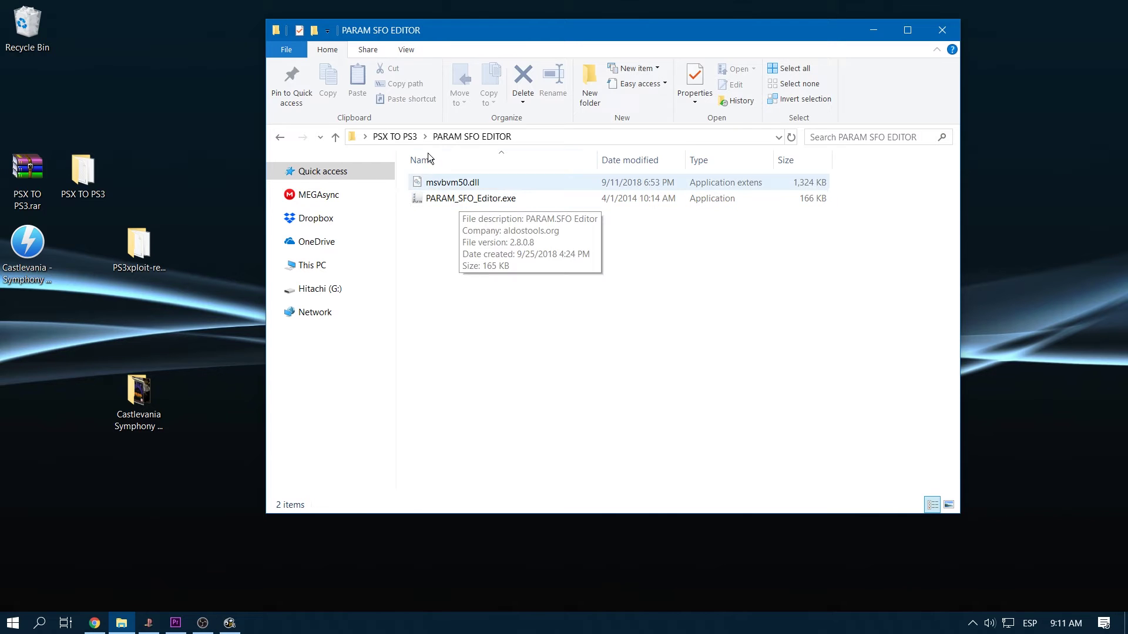
{"action": "left_click", "coordinate": [411, 137]}
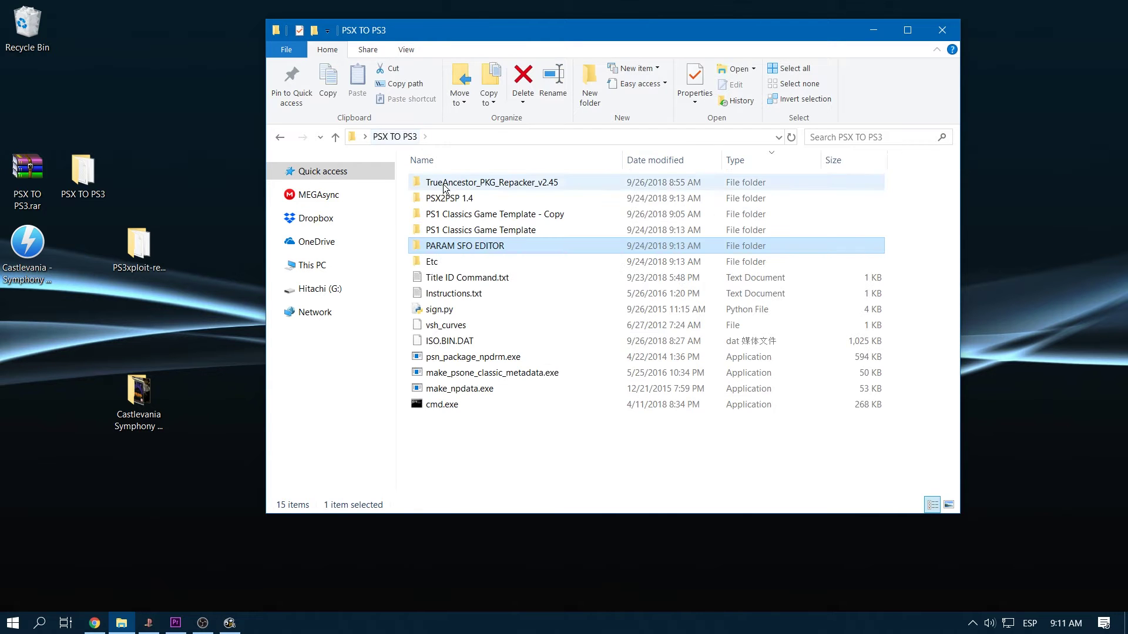
{"action": "double_click", "coordinate": [544, 215]}
Choose a new app for PARAM.SFO, always using it for .SFO files, and browse for the program
{"action": "right_click", "coordinate": [576, 210]}
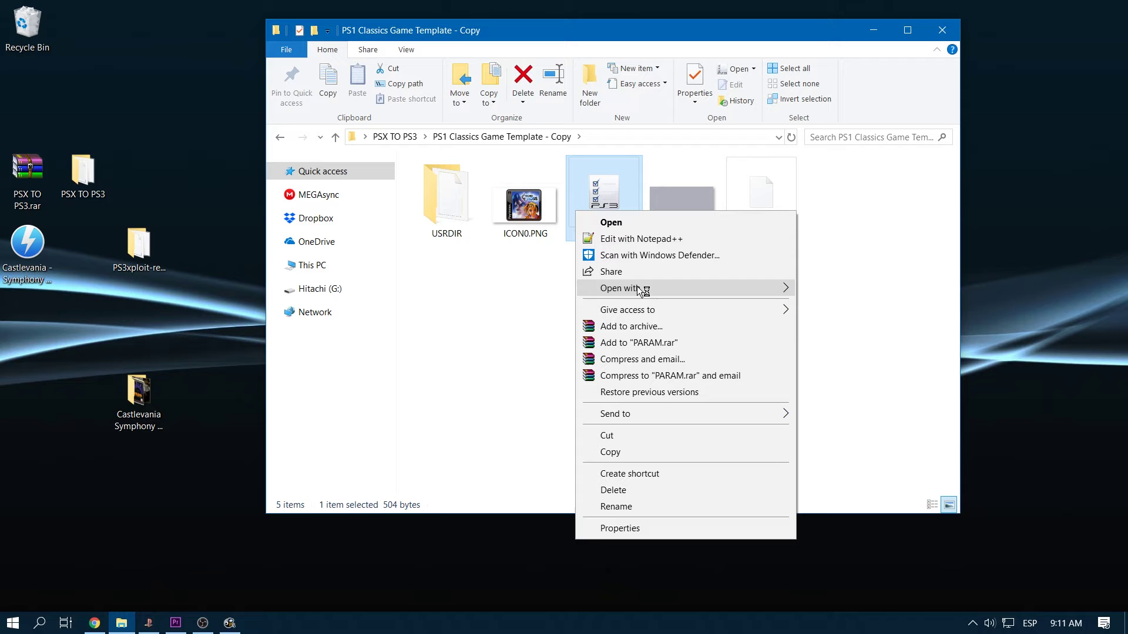
{"action": "mouse_move", "coordinate": [731, 291]}
{"action": "left_click", "coordinate": [833, 328]}
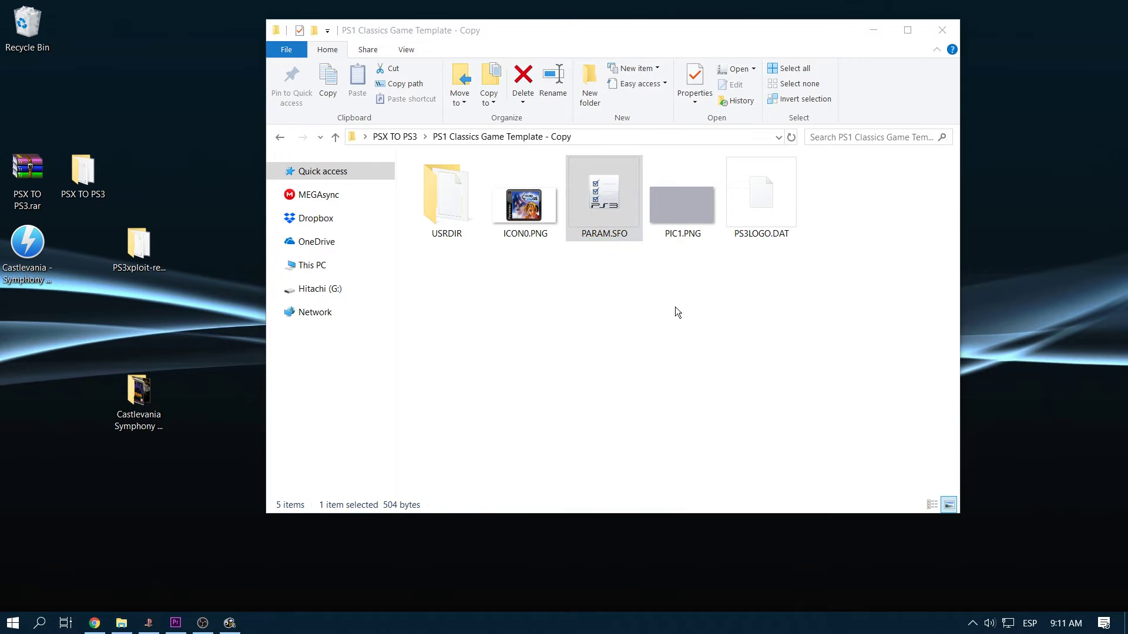
{"action": "left_click", "coordinate": [473, 413]}
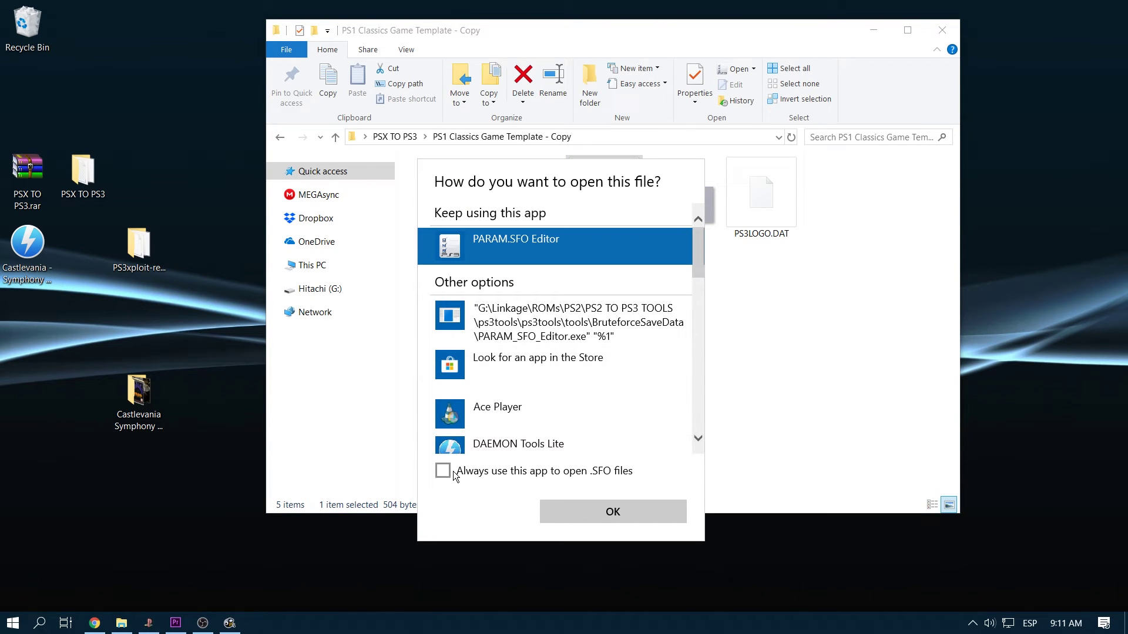
{"action": "left_click", "coordinate": [443, 470]}
{"action": "scroll", "coordinate": [548, 397], "scroll_direction": "down", "scroll_amount": 5}
{"action": "scroll", "coordinate": [530, 447], "scroll_direction": "down", "scroll_amount": 3}
{"action": "left_click", "coordinate": [492, 434]}
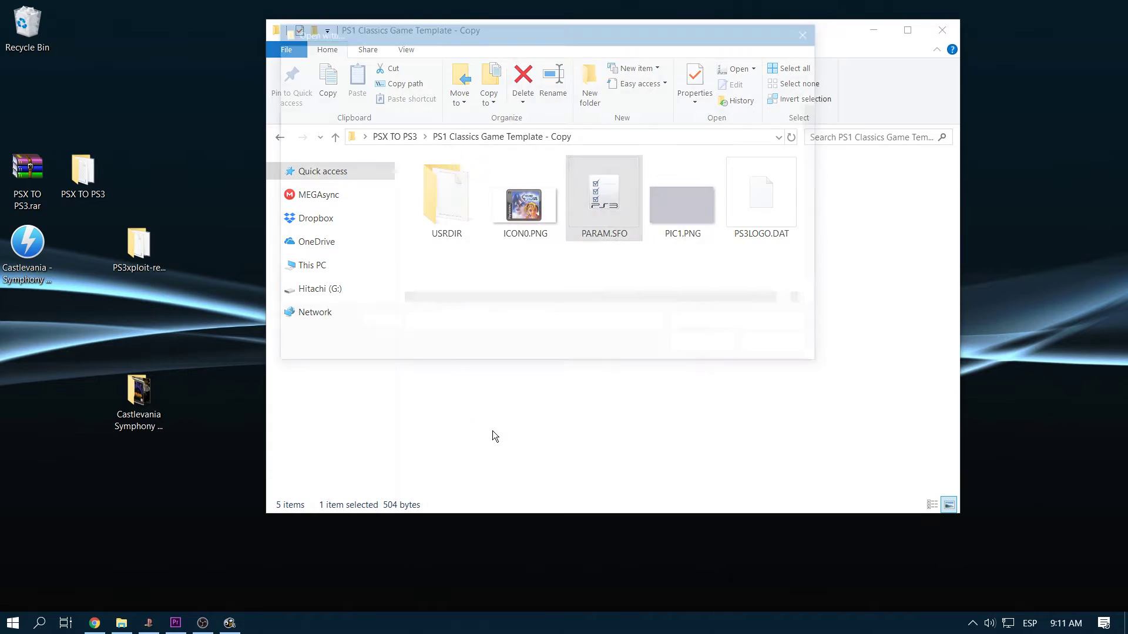
Pick PARAM_SFO_Editor.exe from Desktop\PSX TO PS3\PARAM SFO EDITOR to open PARAM.SFO
{"action": "left_click", "coordinate": [370, 53]}
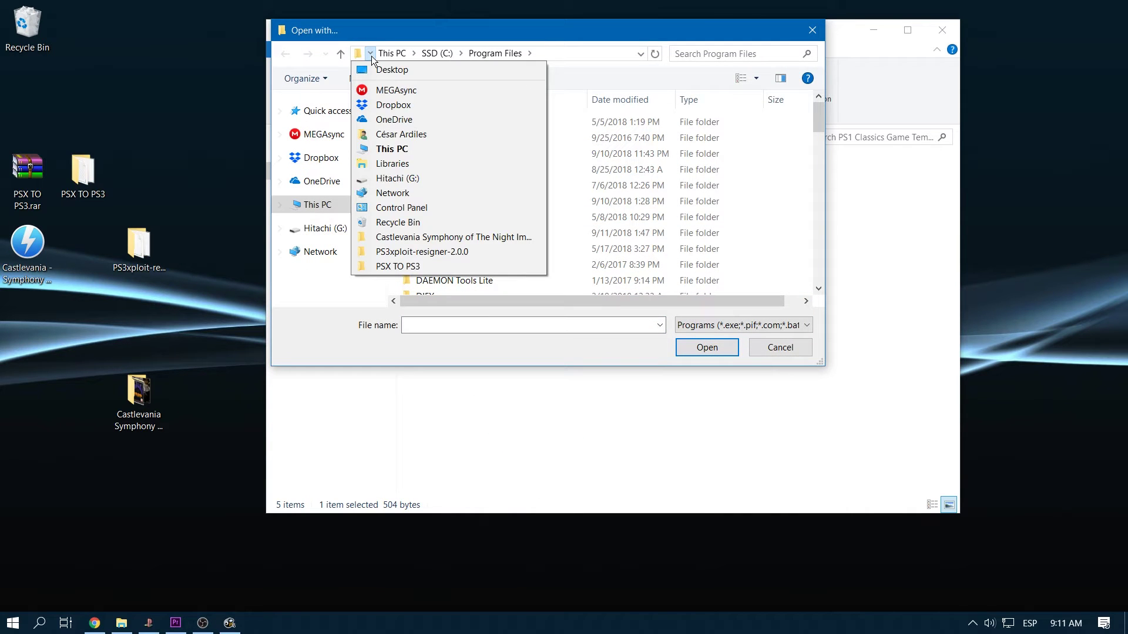
{"action": "left_click", "coordinate": [377, 69]}
{"action": "scroll", "coordinate": [505, 187], "scroll_direction": "down", "scroll_amount": 2}
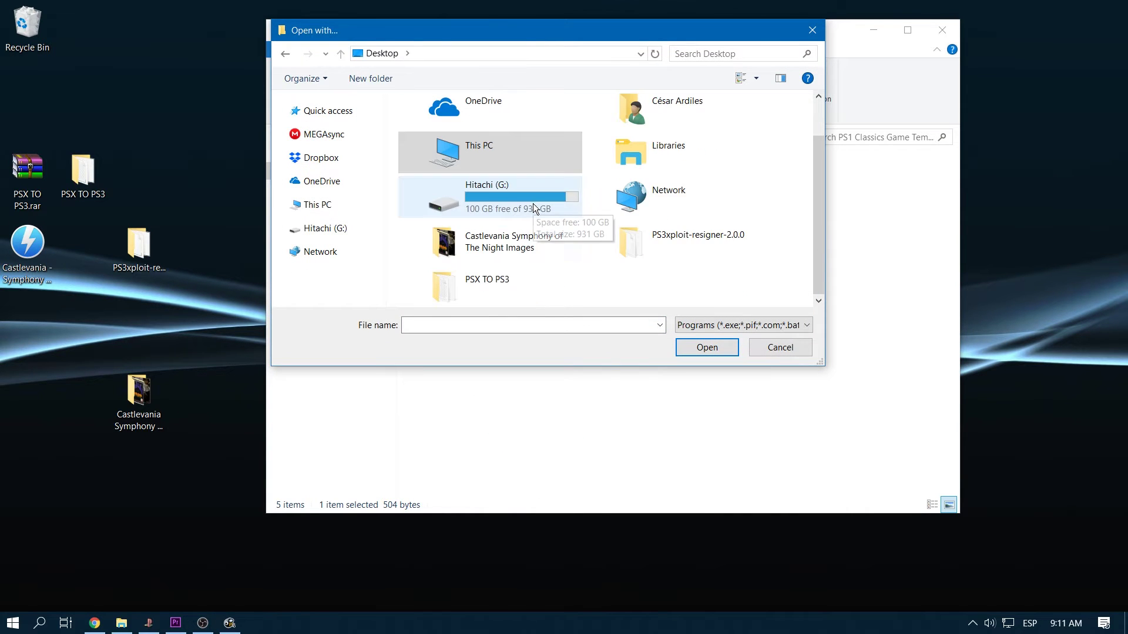
{"action": "double_click", "coordinate": [506, 285]}
{"action": "left_click", "coordinate": [460, 139]}
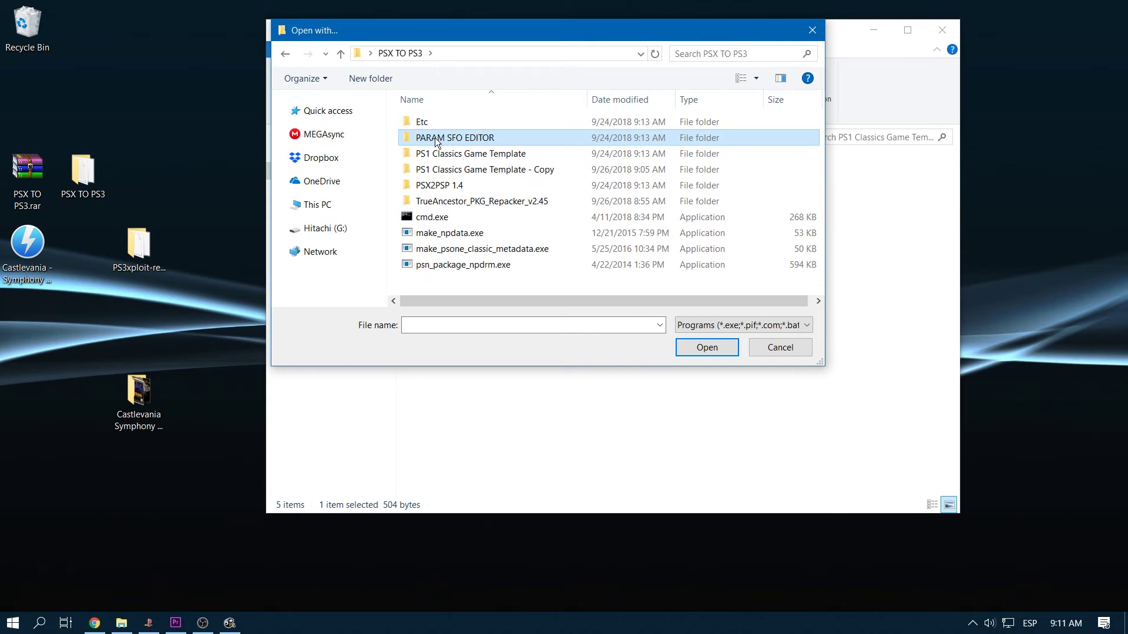
{"action": "double_click", "coordinate": [454, 140]}
{"action": "left_click", "coordinate": [450, 124]}
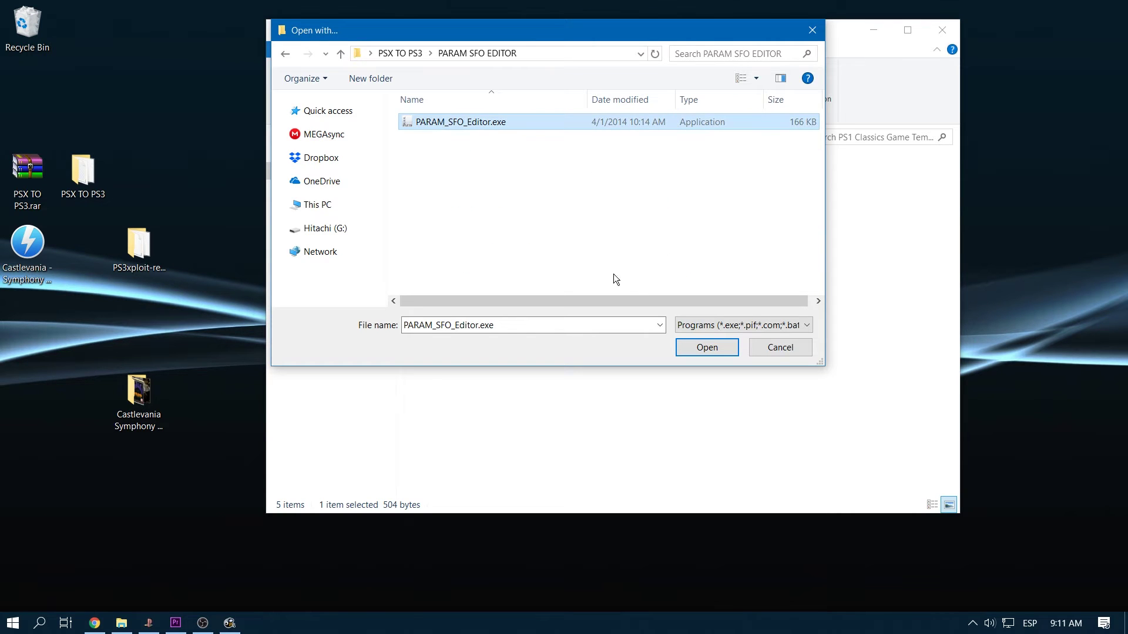
{"action": "left_click", "coordinate": [707, 347]}
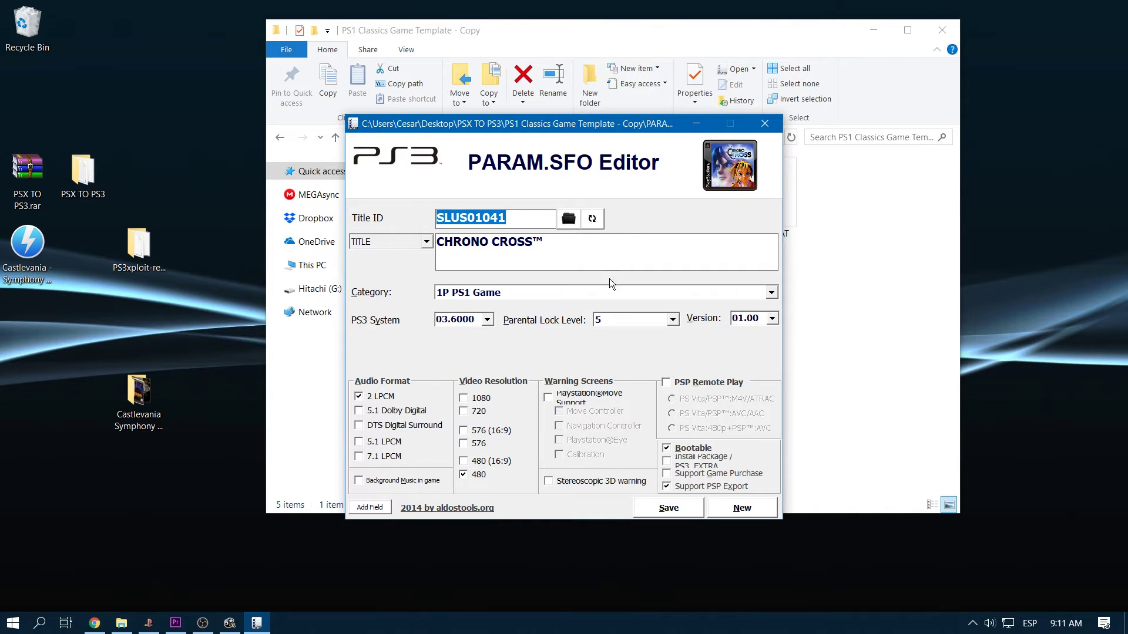
Replace the CHRONO CROSS™ title with 'Castlevania - Symphony of the Night' copied from PSX2PSP
{"action": "left_click", "coordinate": [149, 623]}
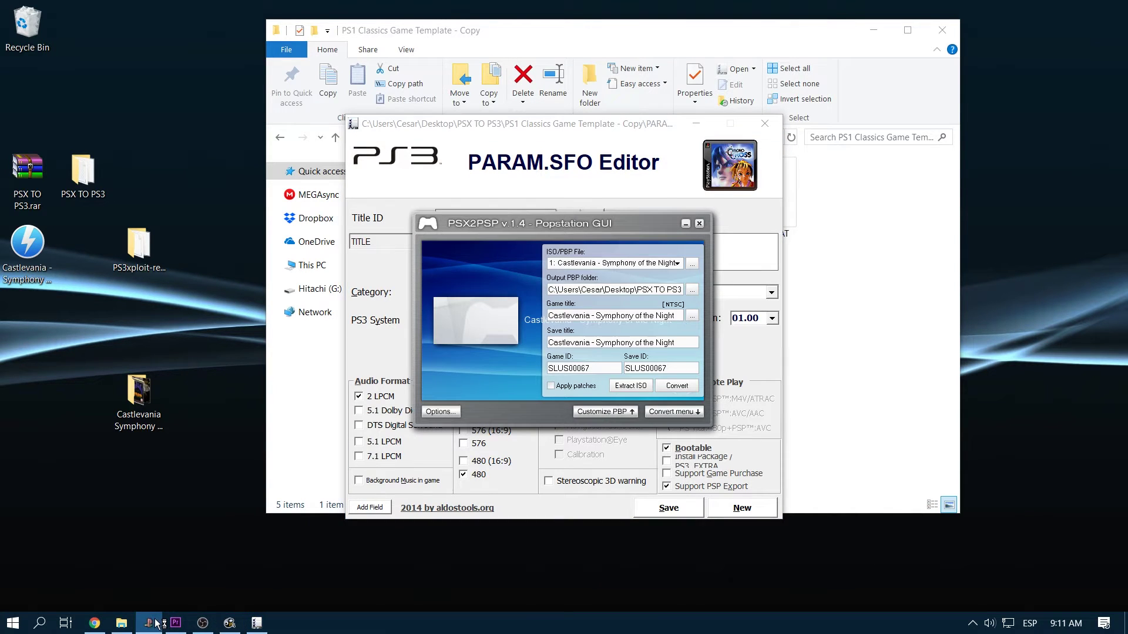
{"action": "left_click_drag", "start_coordinate": [684, 339], "coordinate": [548, 342]}
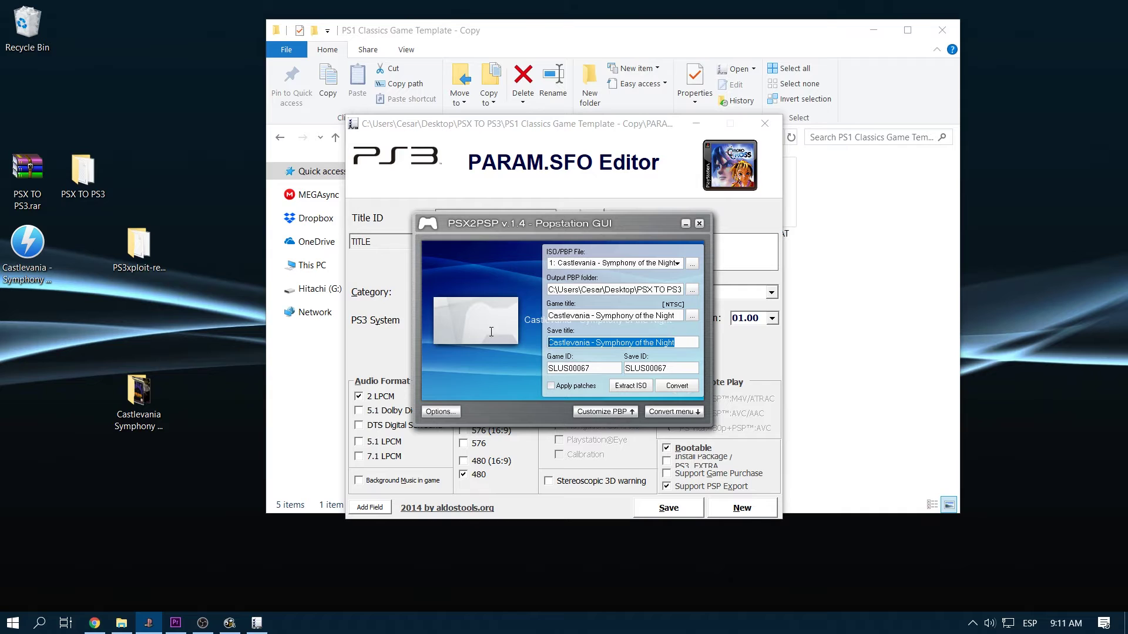
{"action": "right_click", "coordinate": [566, 344]}
{"action": "left_click", "coordinate": [612, 386]}
{"action": "left_click", "coordinate": [731, 258]}
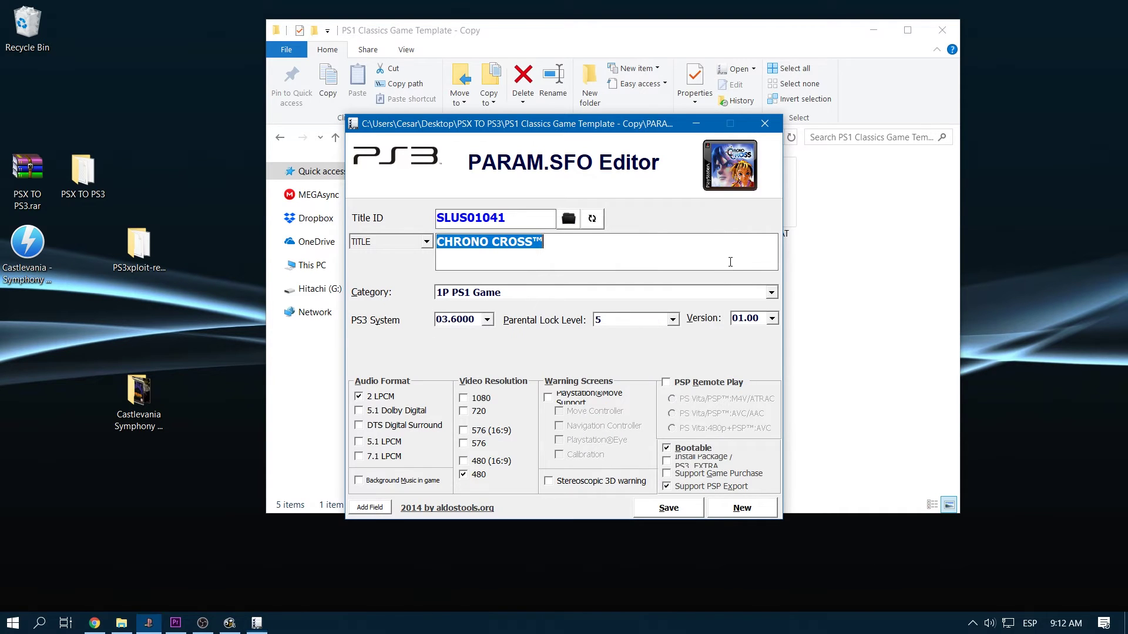
{"action": "right_click", "coordinate": [710, 259]}
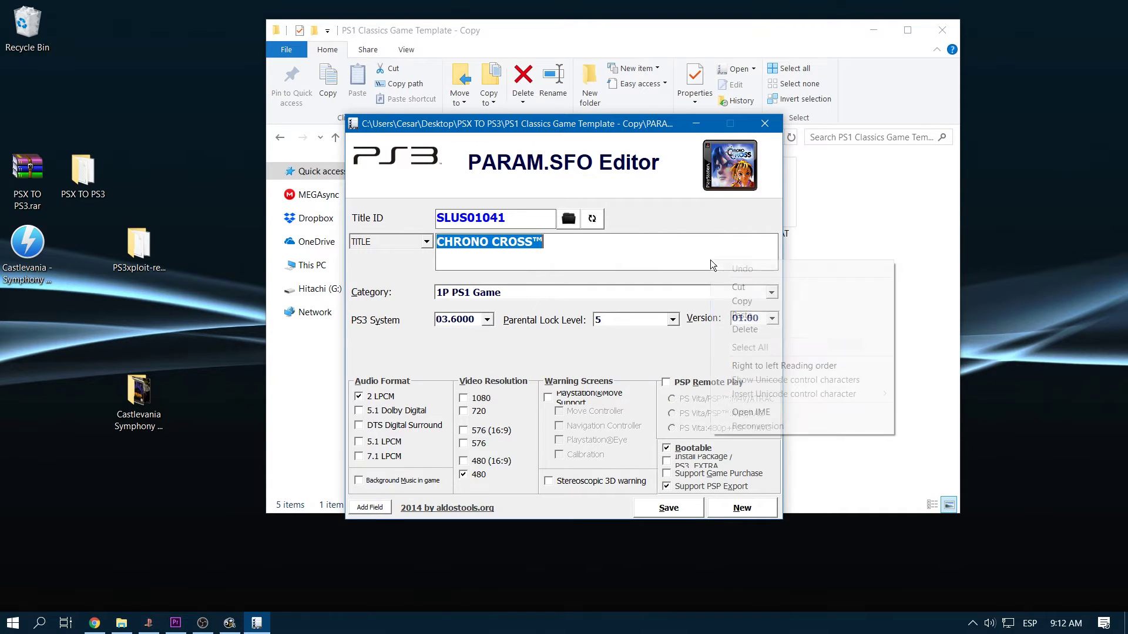
{"action": "left_click", "coordinate": [742, 316]}
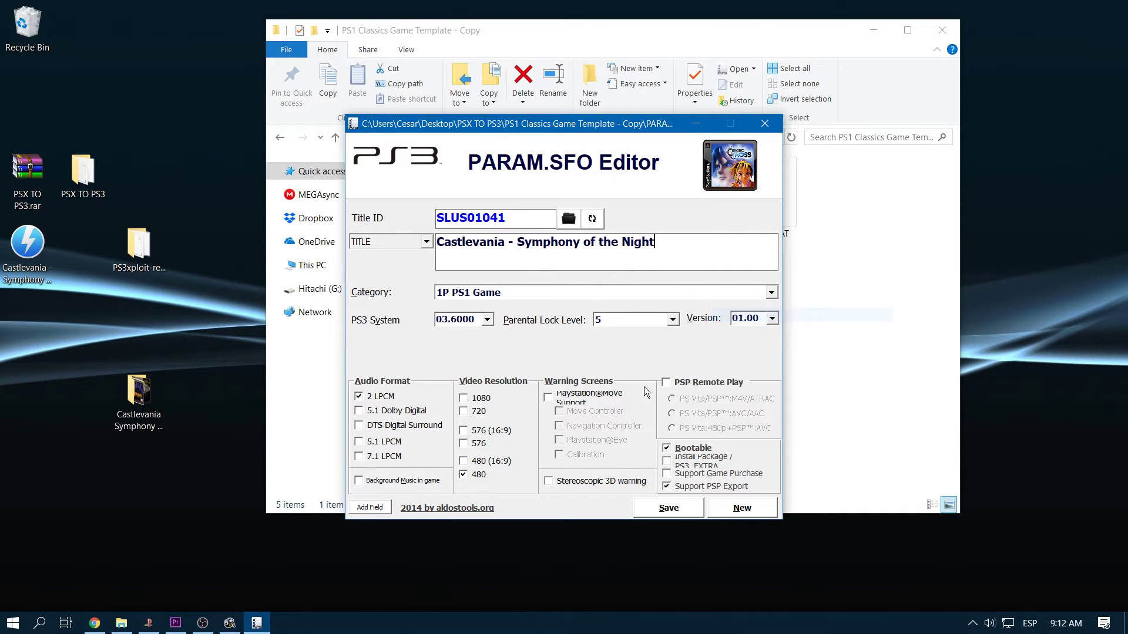
Replace Title ID SLUS01041 with SLUS00067 copied from PSX2PSP's Game ID
{"action": "left_click", "coordinate": [149, 622]}
{"action": "left_click", "coordinate": [596, 365]}
{"action": "left_click_drag", "start_coordinate": [596, 366], "coordinate": [503, 368]}
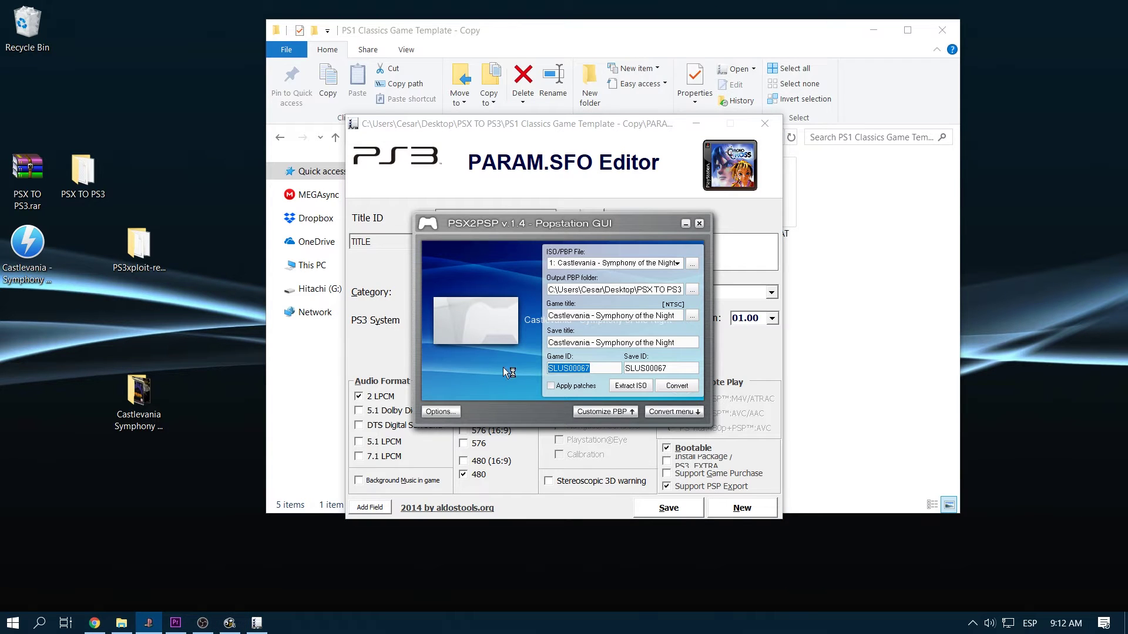
{"action": "right_click", "coordinate": [564, 369]}
{"action": "left_click", "coordinate": [608, 407]}
{"action": "key", "text": "alt+Tab"}
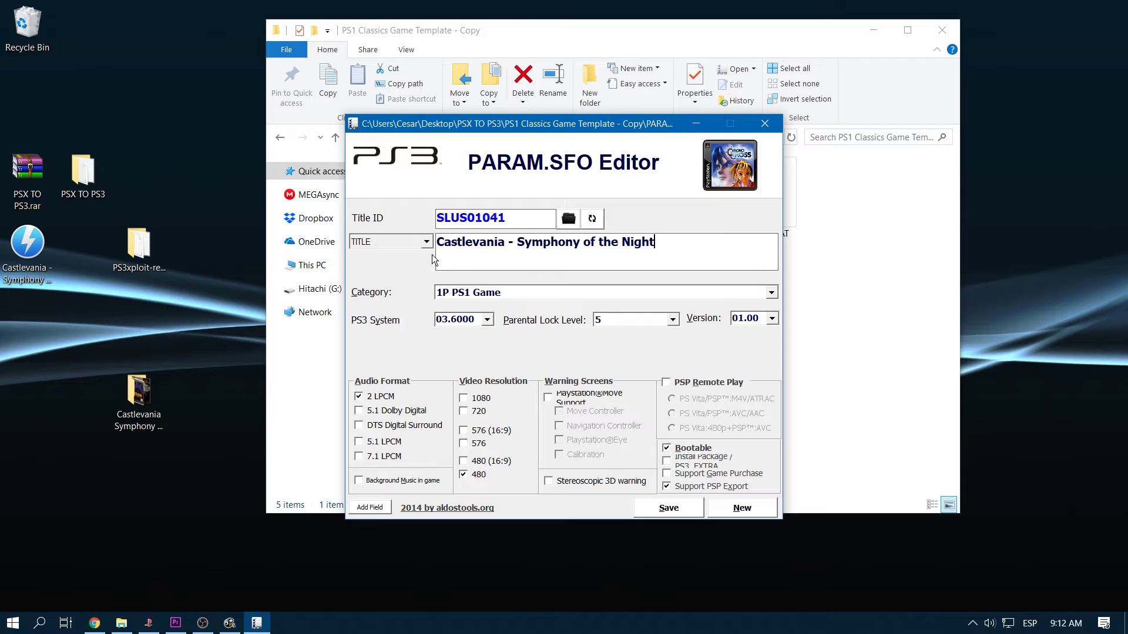
{"action": "double_click", "coordinate": [474, 218]}
{"action": "right_click", "coordinate": [477, 230]}
{"action": "left_click", "coordinate": [507, 281]}
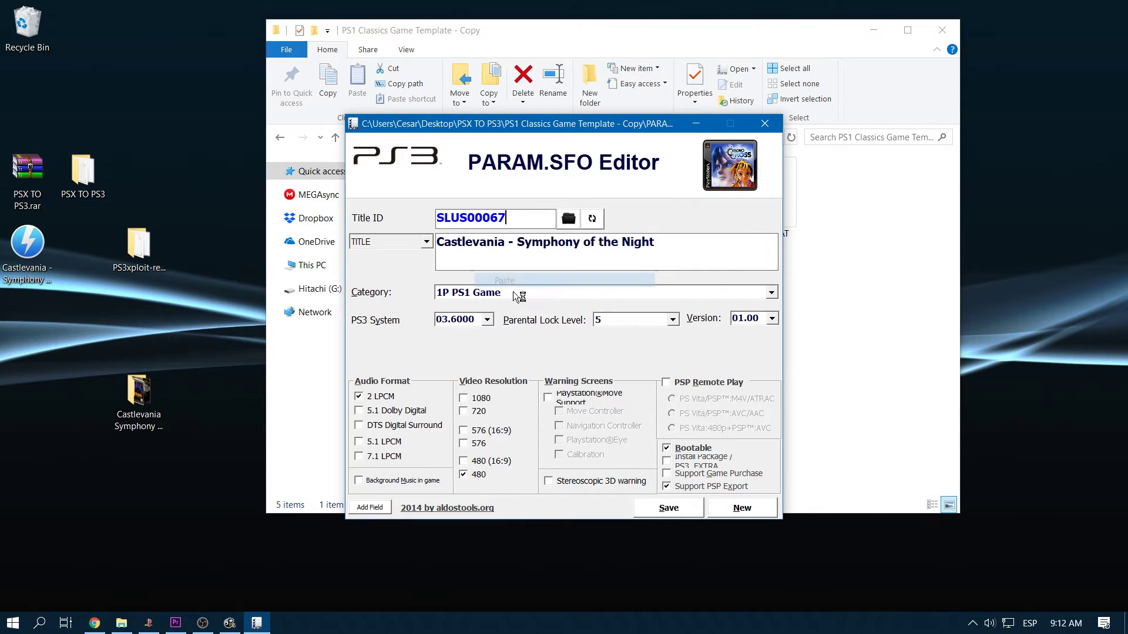
Save the edits, overwriting the existing PARAM.SFO
{"action": "left_click", "coordinate": [668, 508]}
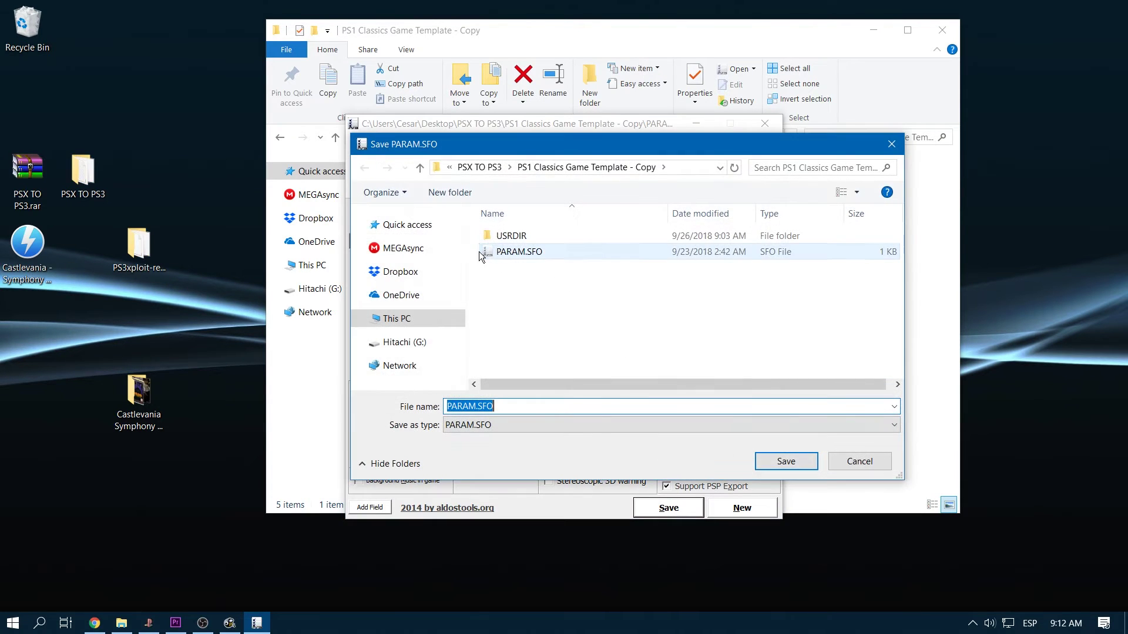
{"action": "left_click", "coordinate": [493, 253]}
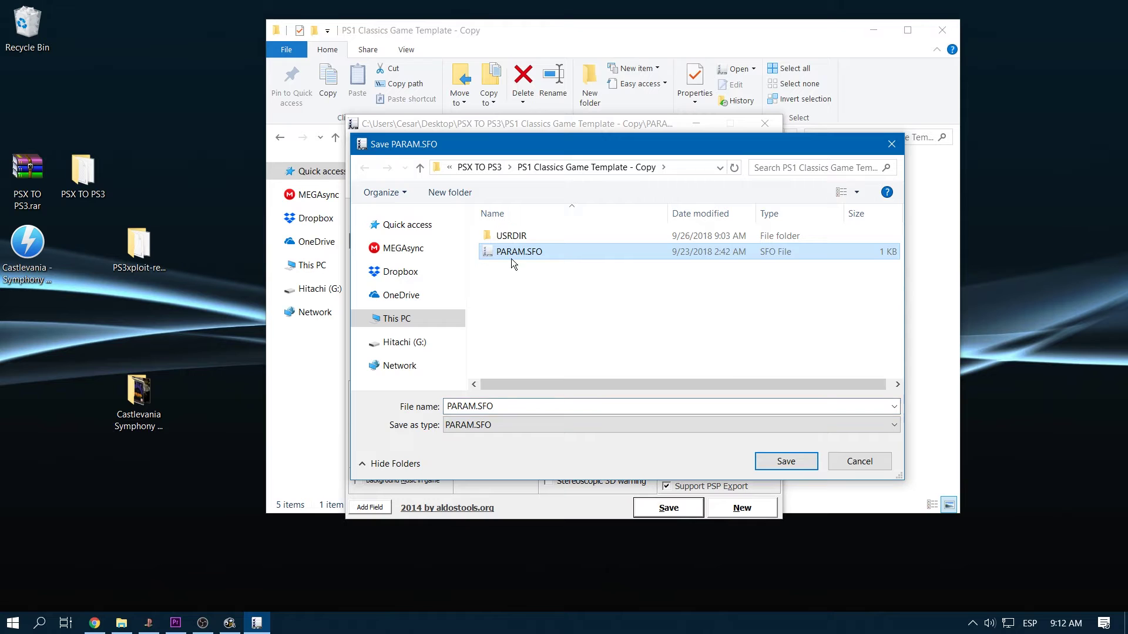
{"action": "left_click", "coordinate": [788, 462]}
{"action": "left_click", "coordinate": [613, 320]}
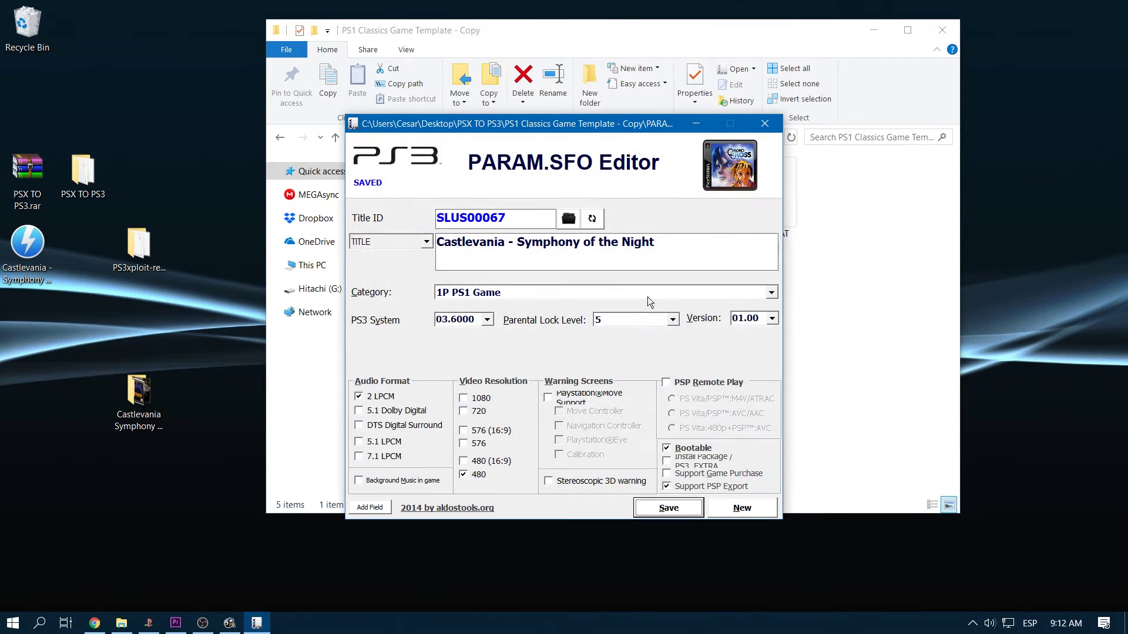
Copy ICON0.PNG and PIC1.PNG from the Castlevania Symphony of The Night Images folder
{"action": "left_click", "coordinate": [774, 123]}
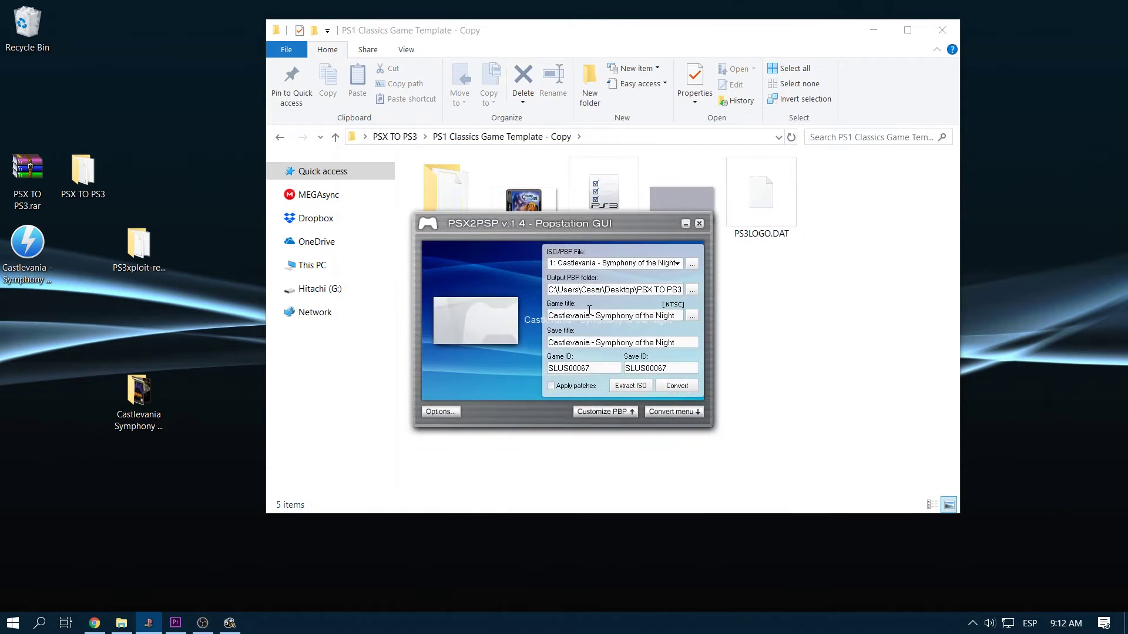
{"action": "left_click", "coordinate": [735, 318]}
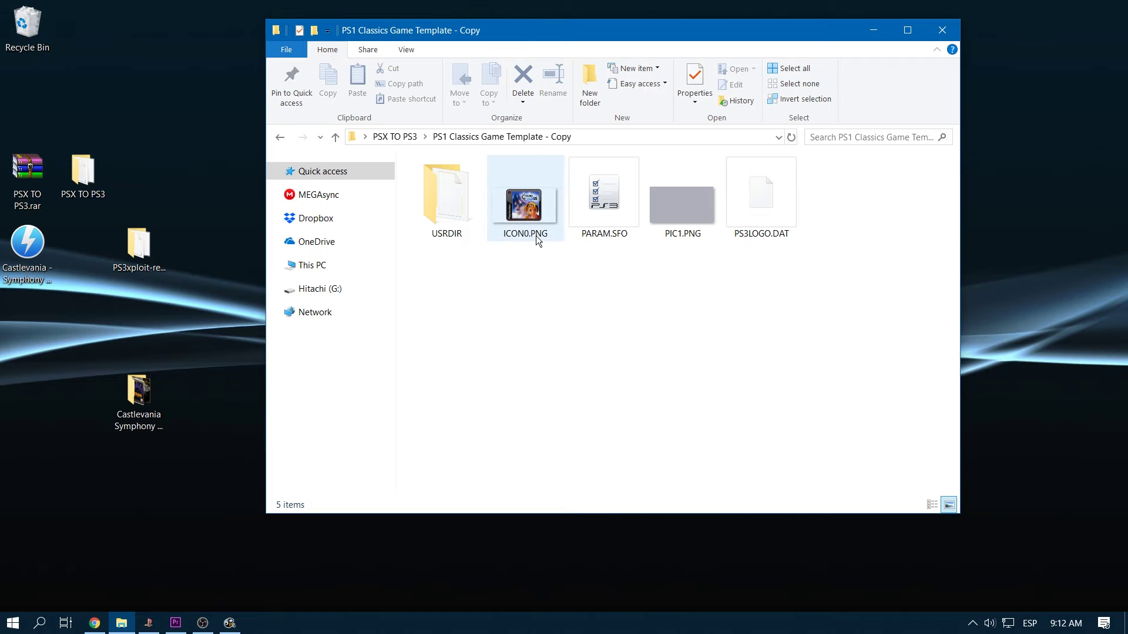
{"action": "left_click", "coordinate": [130, 402]}
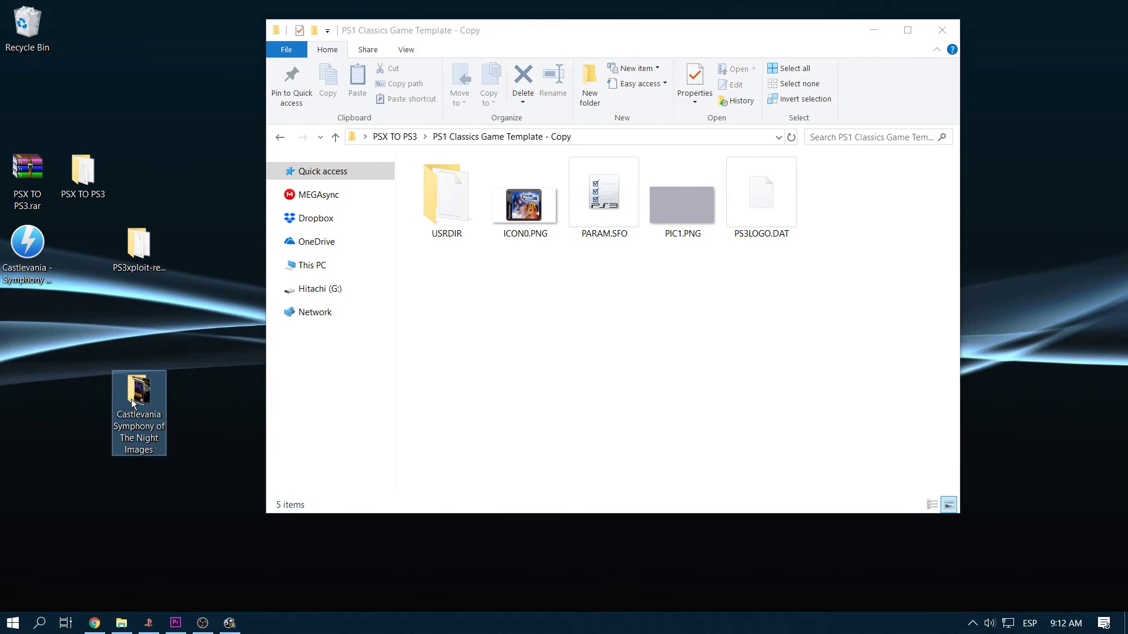
{"action": "double_click", "coordinate": [132, 400]}
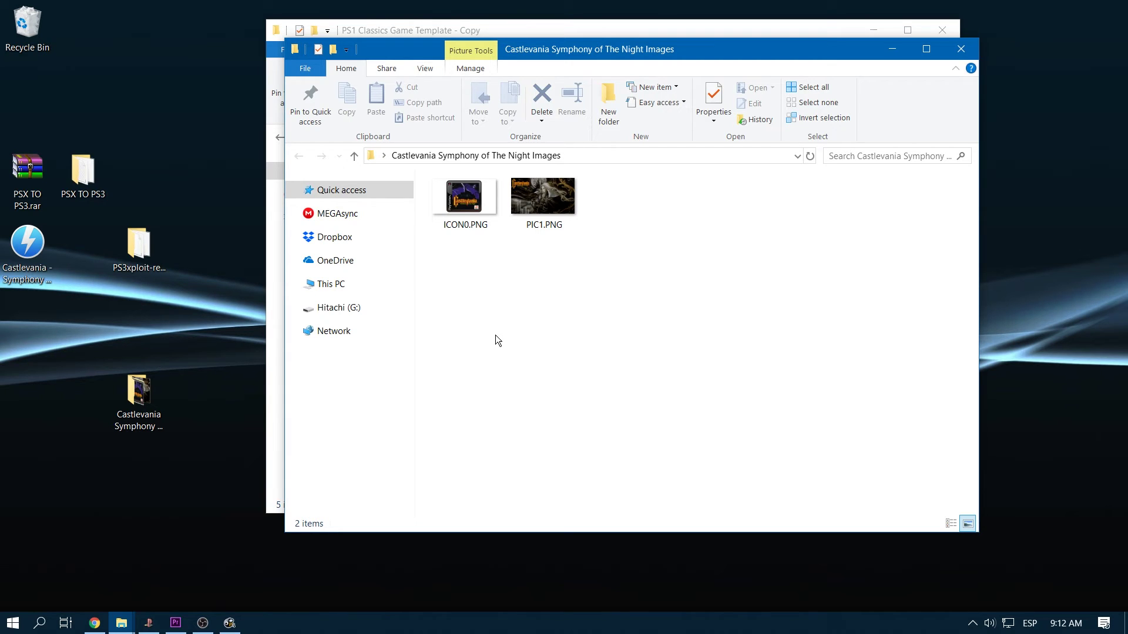
{"action": "left_click_drag", "start_coordinate": [447, 287], "coordinate": [568, 194]}
{"action": "right_click", "coordinate": [569, 194]}
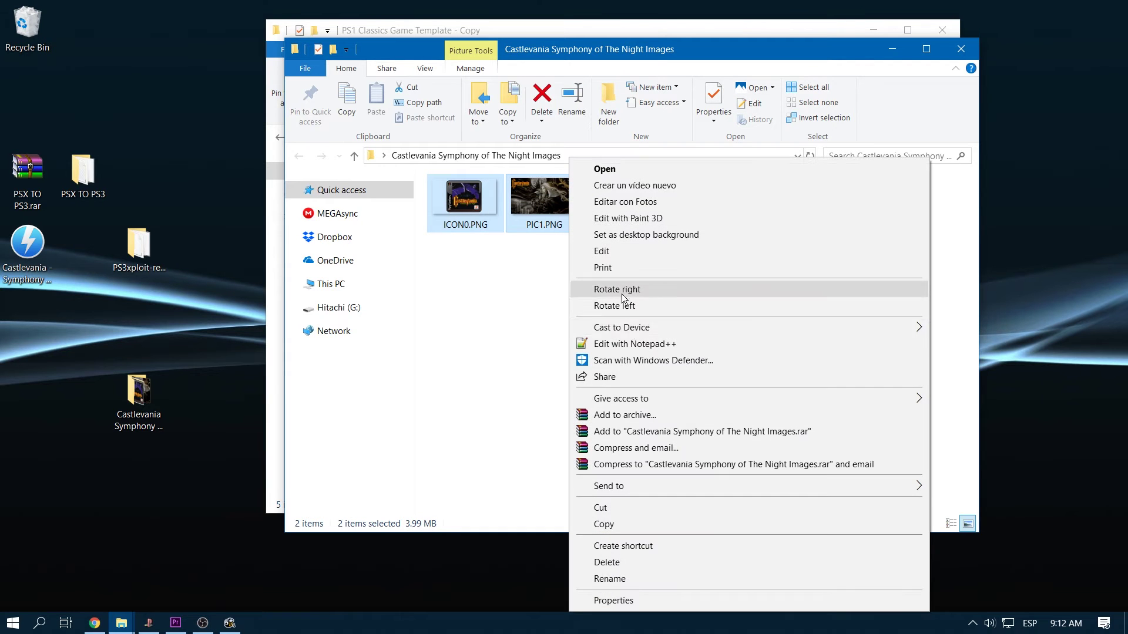
{"action": "left_click", "coordinate": [612, 526]}
Paste both images into the template copy, replacing the originals, then return to PSX TO PS3
{"action": "left_click", "coordinate": [888, 49]}
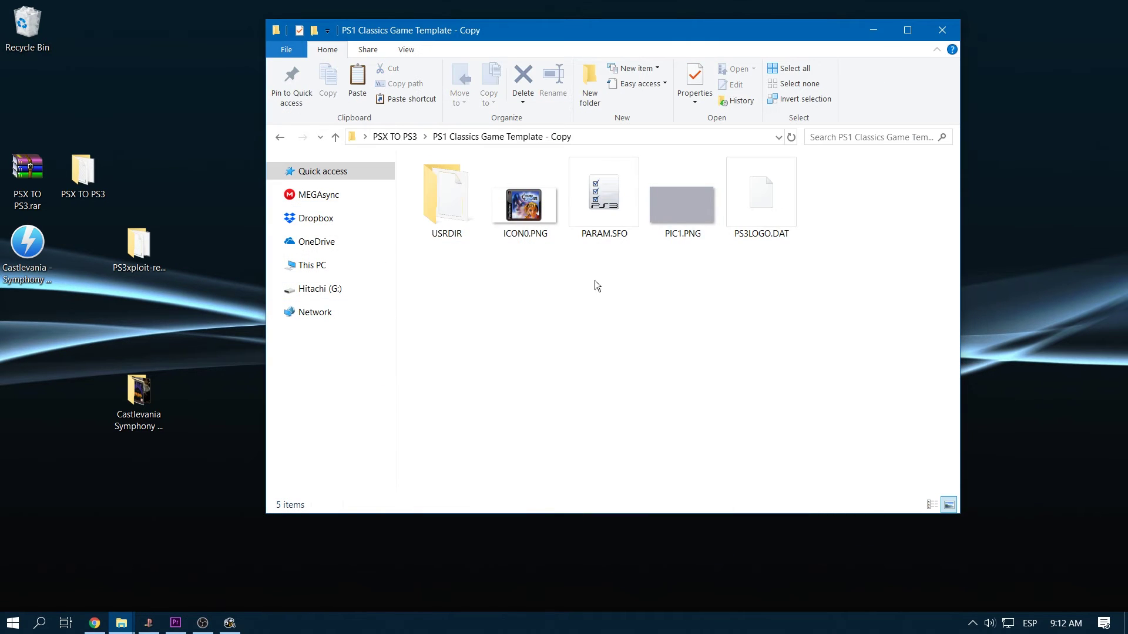
{"action": "right_click", "coordinate": [531, 298]}
{"action": "left_click", "coordinate": [554, 403]}
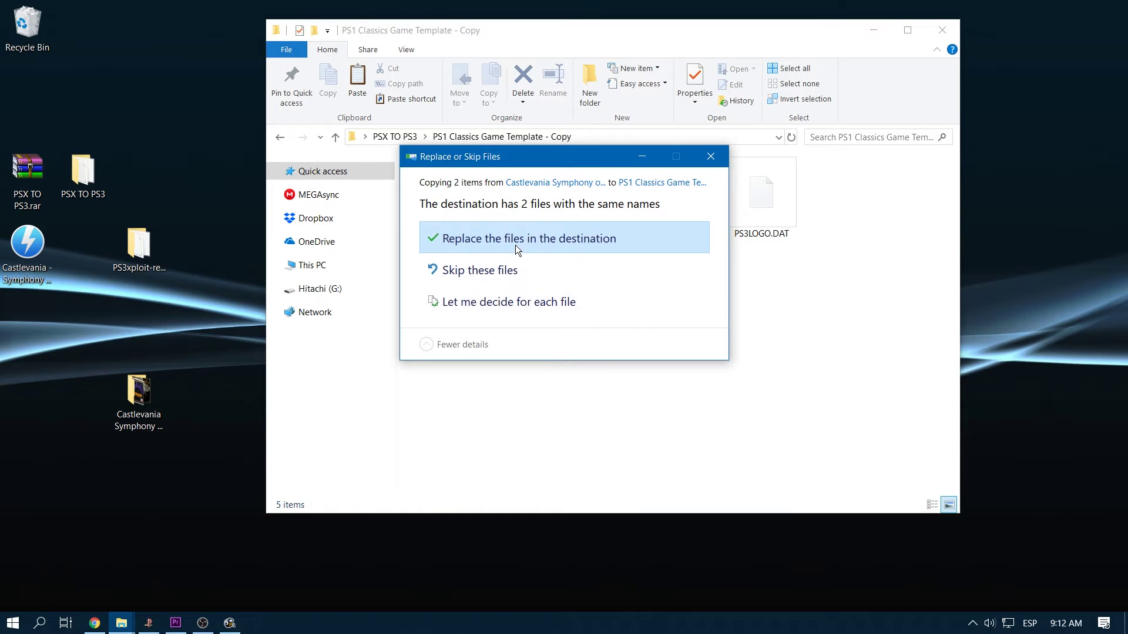
{"action": "left_click", "coordinate": [516, 241]}
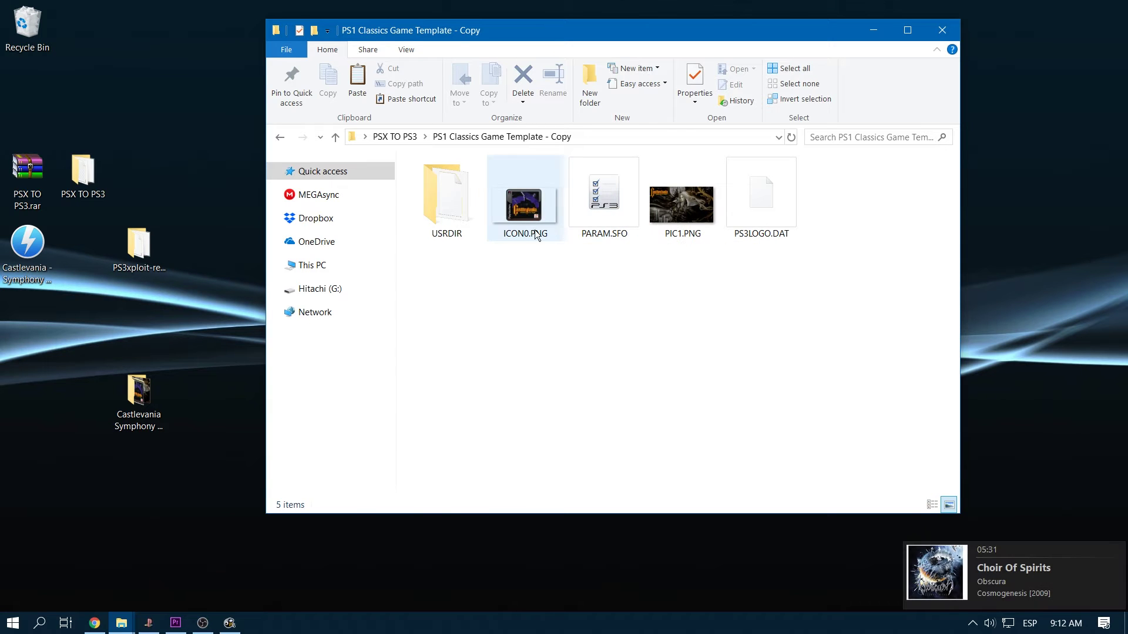
{"action": "left_click", "coordinate": [391, 137]}
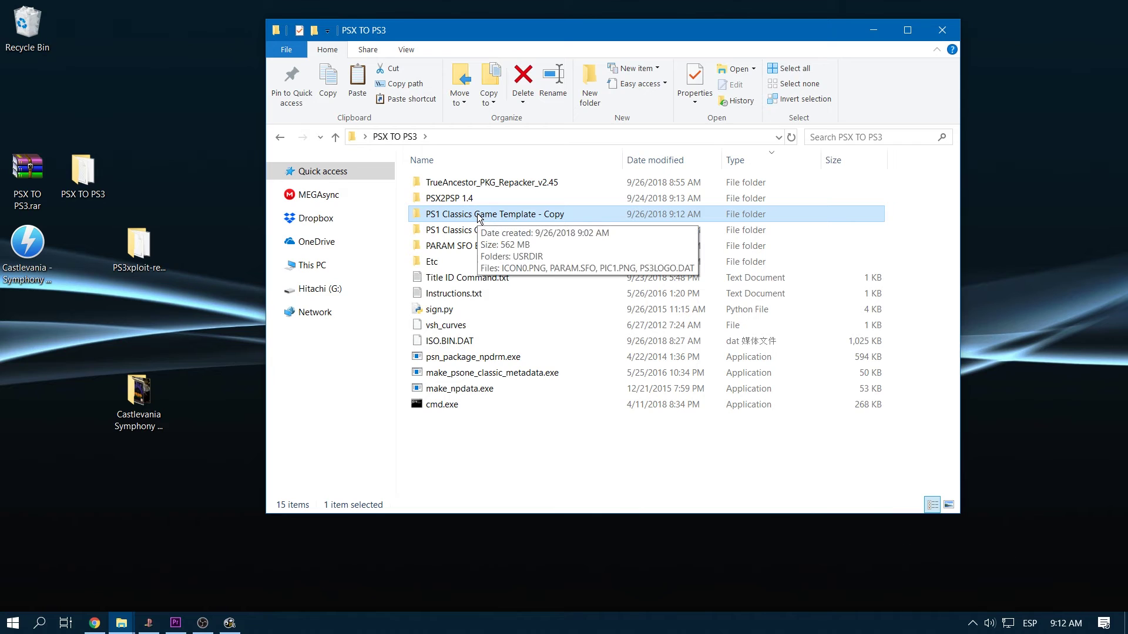
Copy the Game ID SLUS00067 from the PSX2PSP window
{"action": "left_click", "coordinate": [146, 629]}
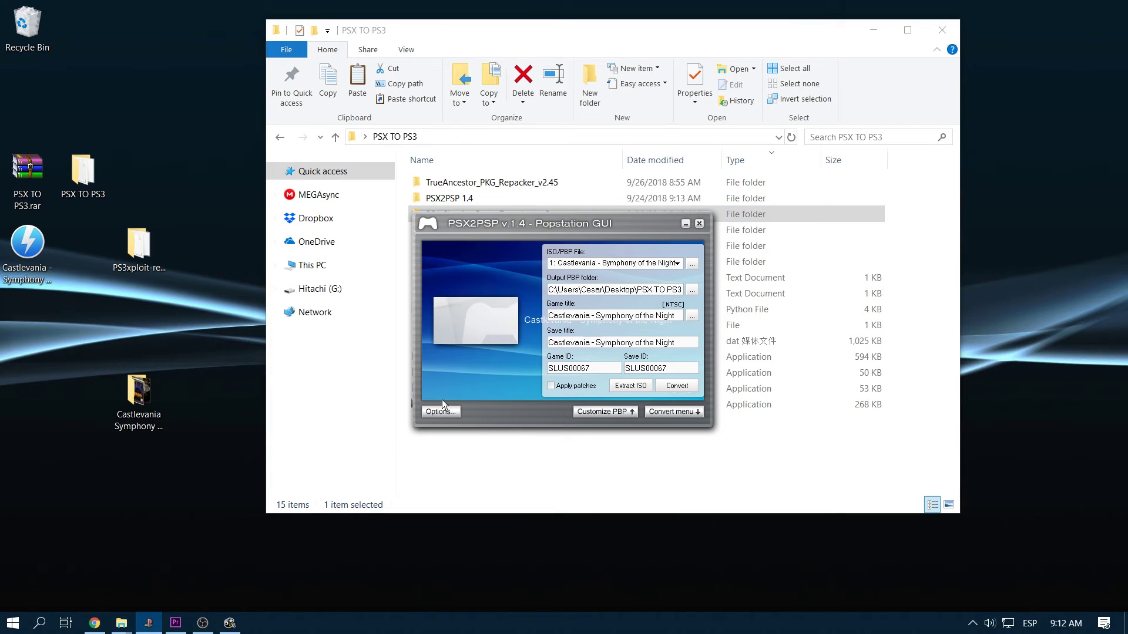
{"action": "double_click", "coordinate": [577, 368]}
{"action": "right_click", "coordinate": [577, 369]}
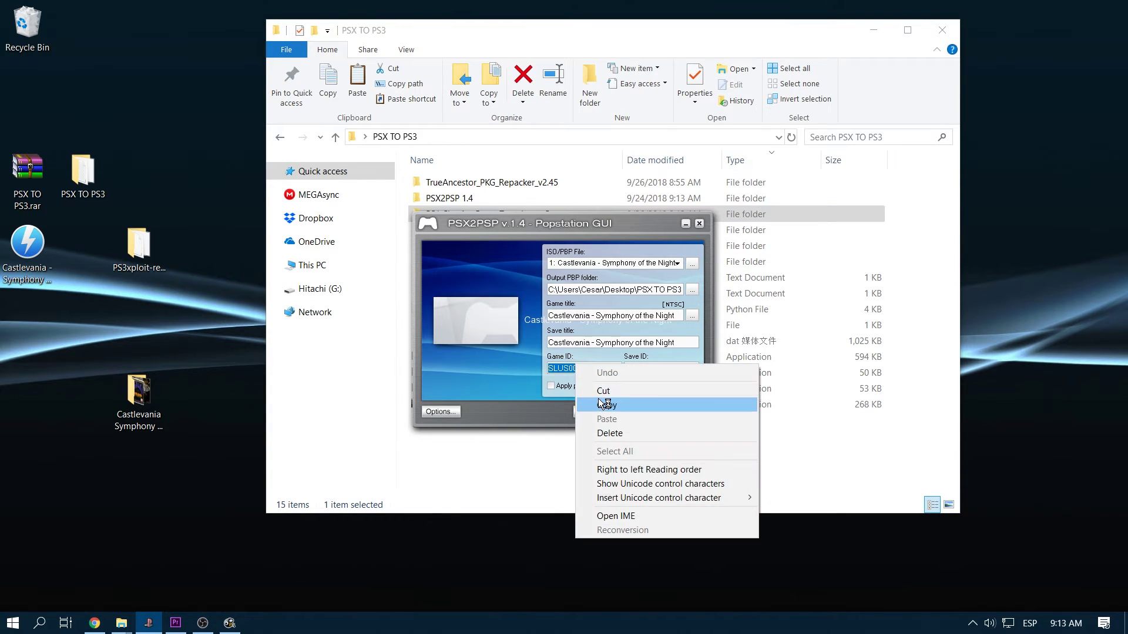
{"action": "left_click", "coordinate": [598, 399]}
Rename the PS1 Classics Game Template - Copy folder to SLUS00067
{"action": "left_click", "coordinate": [573, 487]}
{"action": "left_click", "coordinate": [461, 217]}
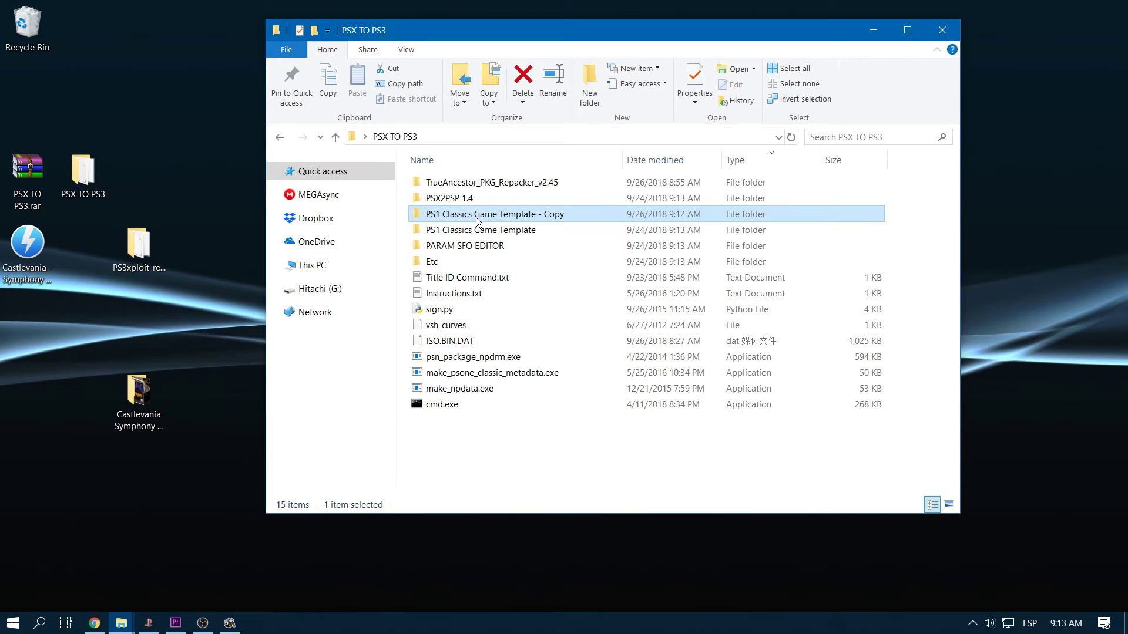
{"action": "left_click", "coordinate": [460, 216]}
{"action": "right_click", "coordinate": [467, 217]}
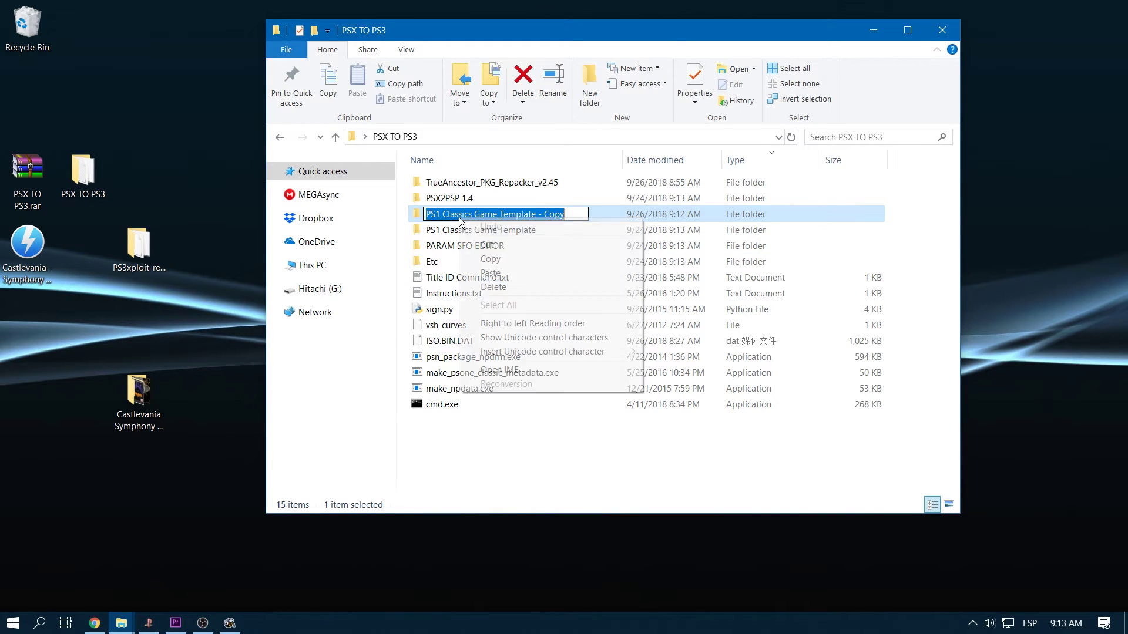
{"action": "left_click", "coordinate": [491, 287]}
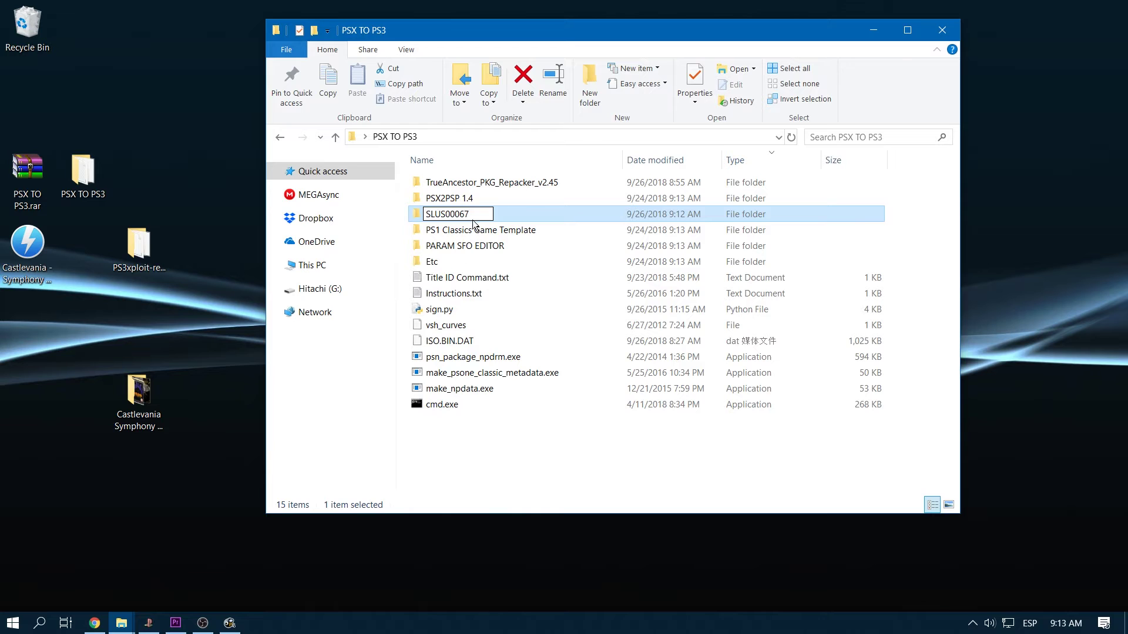
{"action": "key", "text": "Return"}
Copy the renamed SLUS00067 folder to the clipboard
{"action": "right_click", "coordinate": [487, 212]}
{"action": "left_click", "coordinate": [454, 222]}
{"action": "right_click", "coordinate": [454, 222]}
{"action": "left_click", "coordinate": [495, 453]}
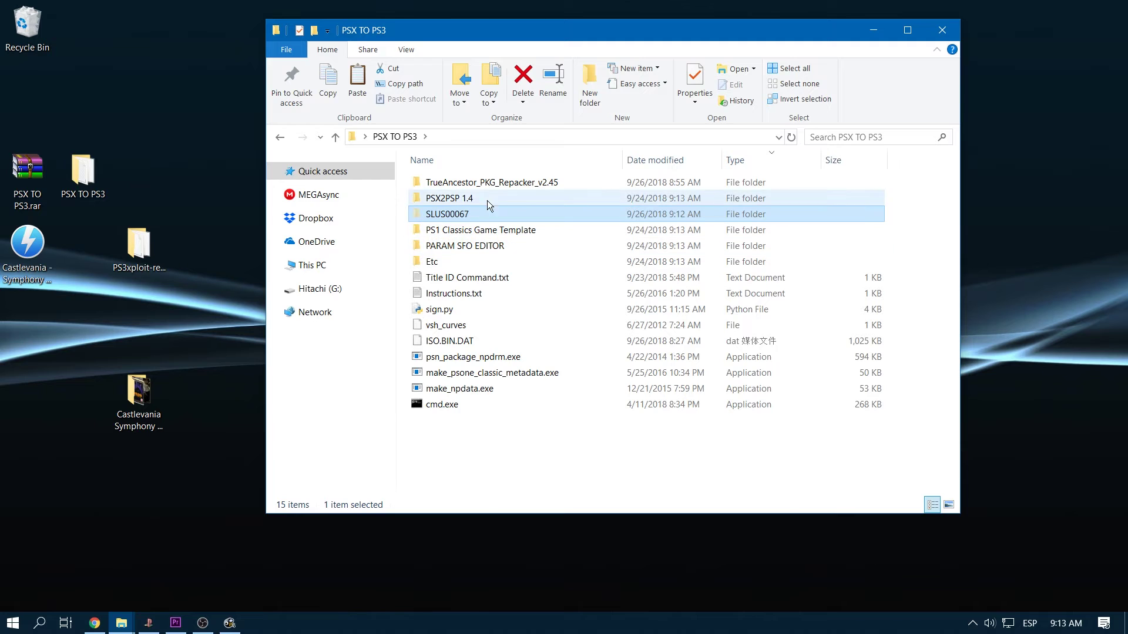
Paste the SLUS00067 folder into the TrueAncestor_PKG_Repacker_v2.45 game folder
{"action": "double_click", "coordinate": [491, 184]}
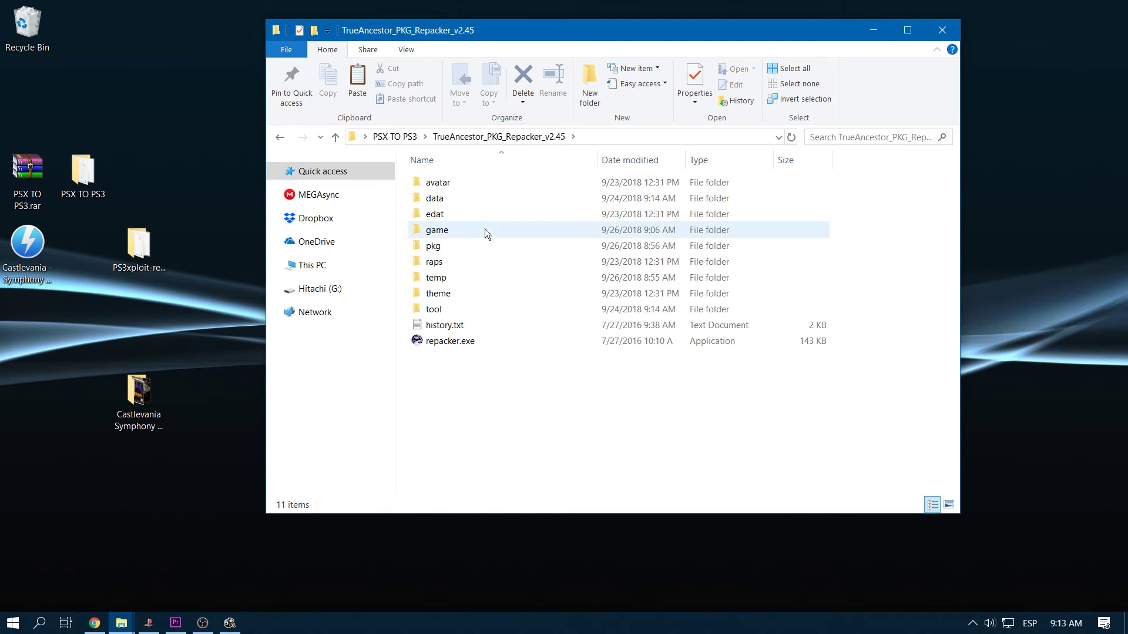
{"action": "double_click", "coordinate": [476, 228]}
{"action": "right_click", "coordinate": [462, 209]}
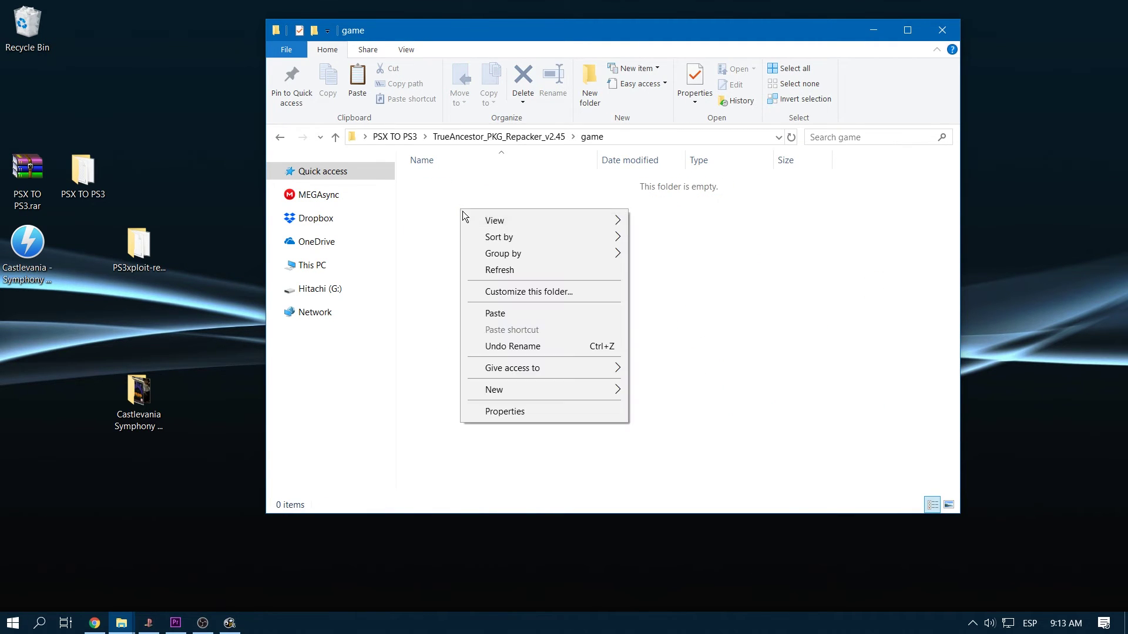
{"action": "left_click", "coordinate": [496, 312]}
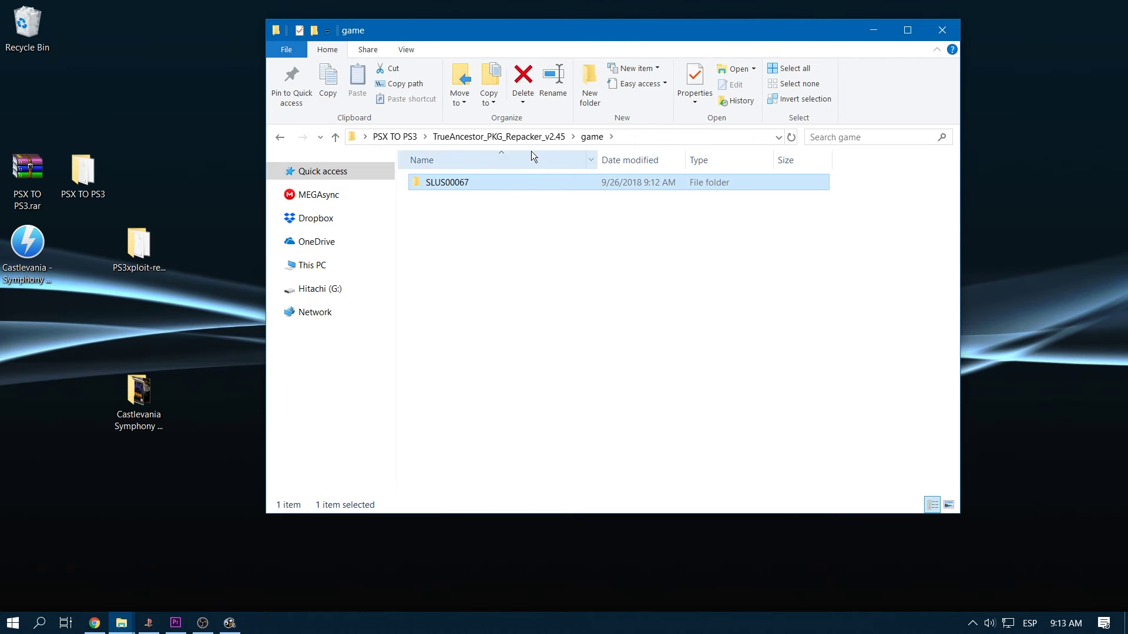
{"action": "left_click", "coordinate": [534, 135]}
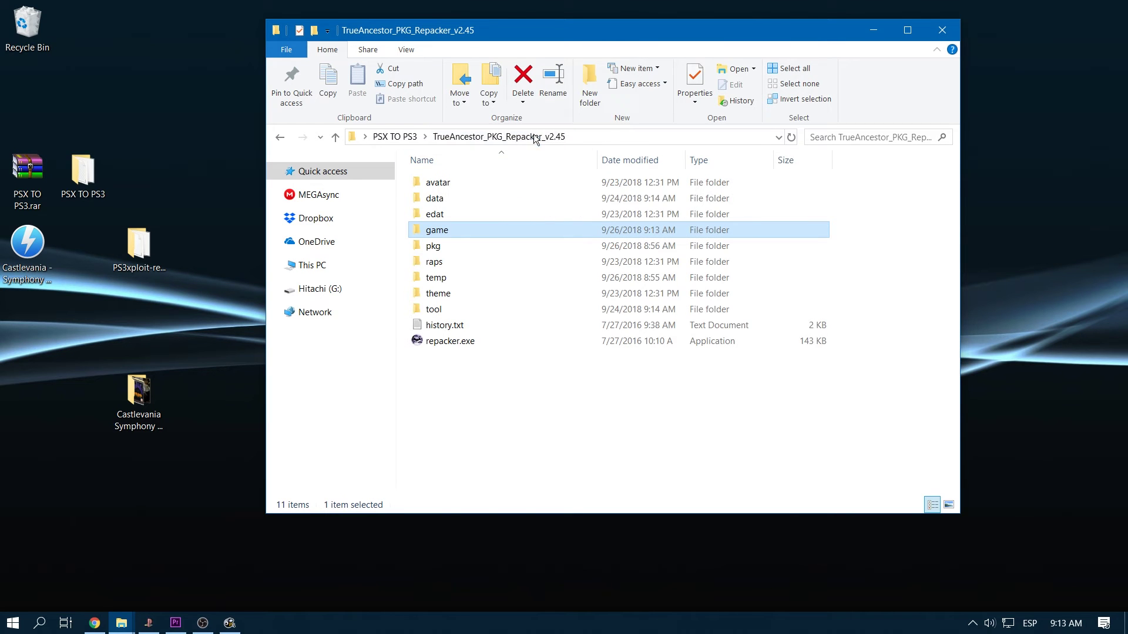
Run repacker.exe with option 1 (Fast Pack Pkg) on game folder 1 to build the PKG
{"action": "double_click", "coordinate": [444, 342]}
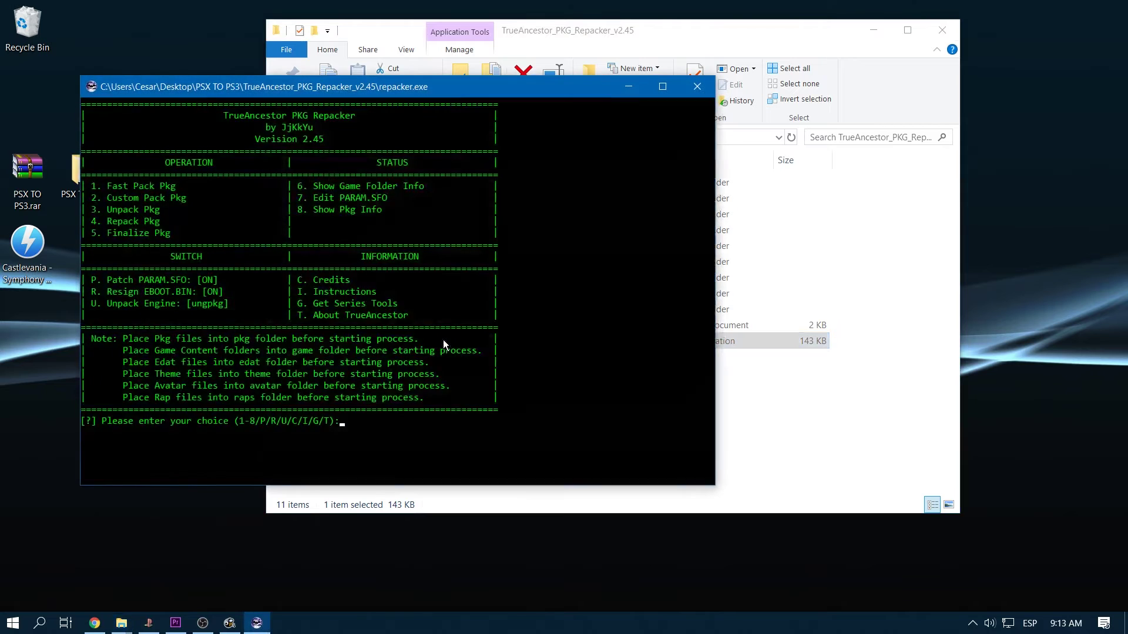
{"action": "type", "text": "1"}
{"action": "key", "text": "Return"}
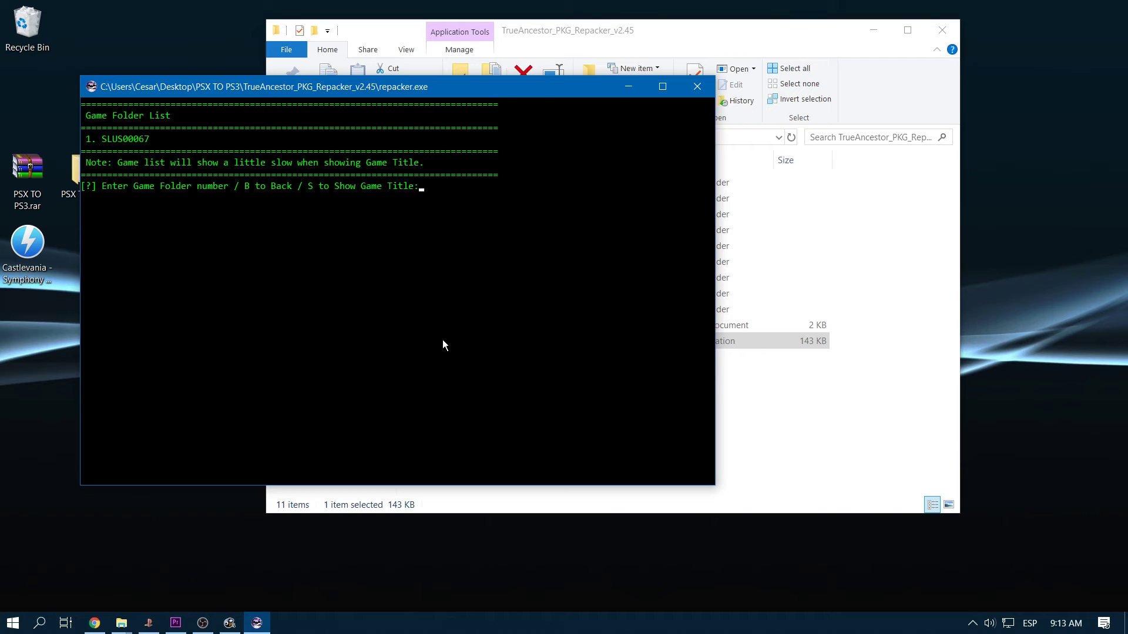
{"action": "type", "text": "1"}
{"action": "key", "text": "Return"}
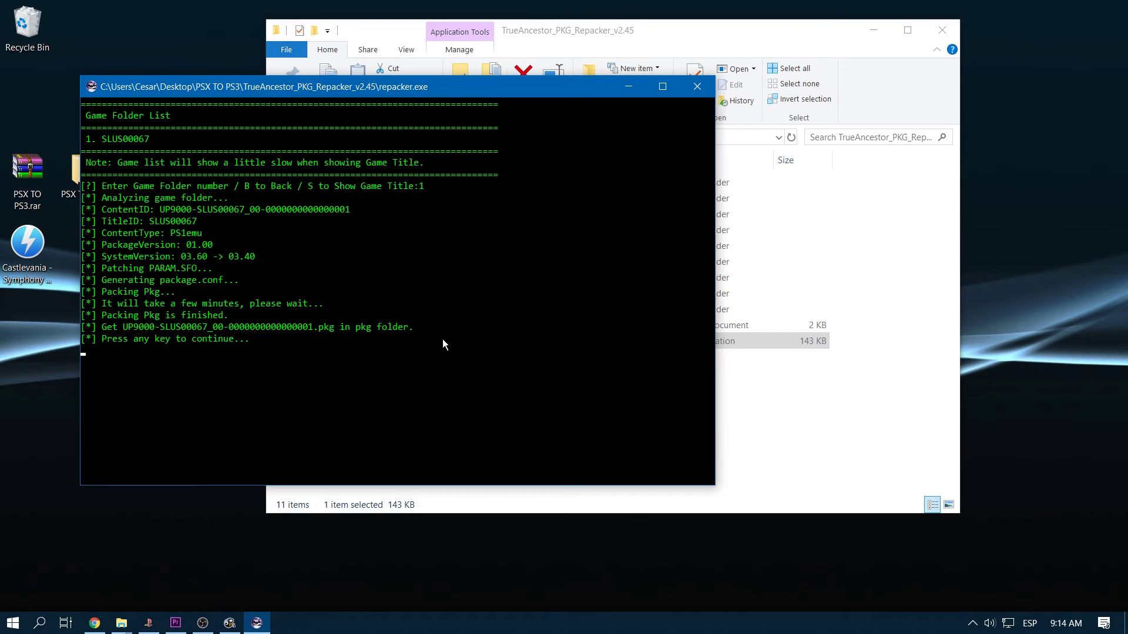
{"action": "key", "text": "Return"}
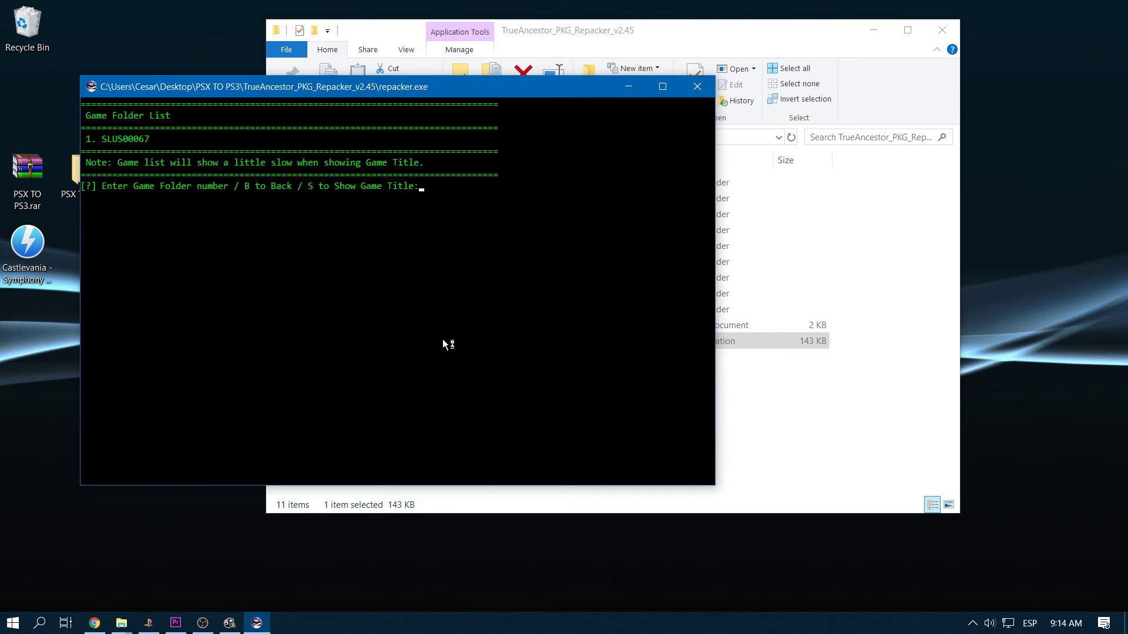
Move the UP9000-SLUS00067 PKG from pkg into PS3xploit-resigner-2.0.0\rifgen-master
{"action": "left_click", "coordinate": [699, 89]}
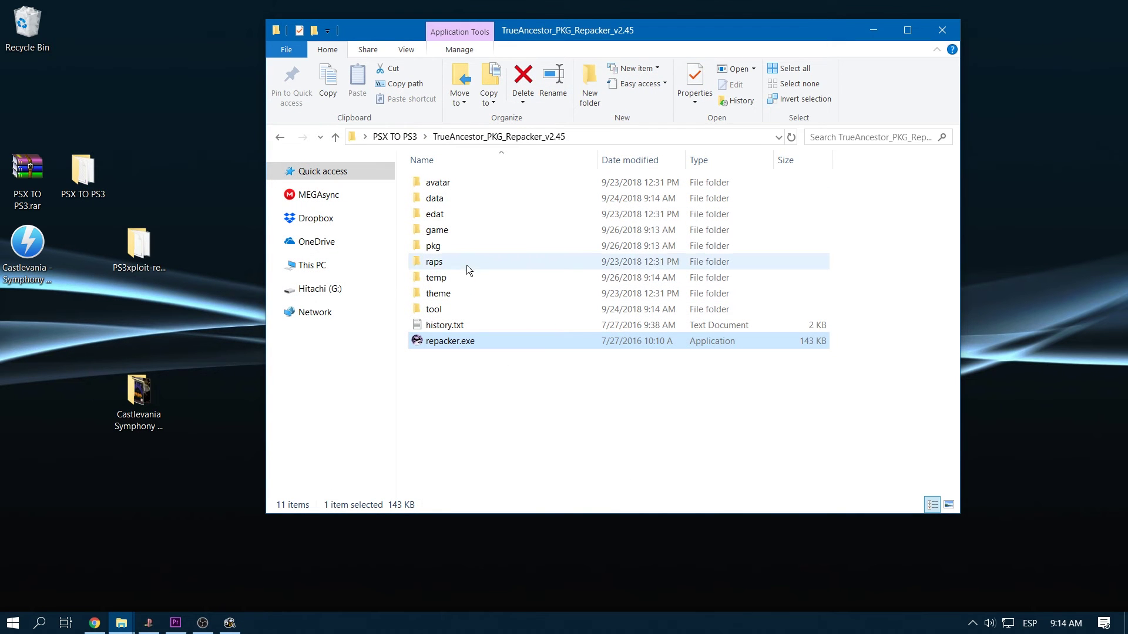
{"action": "double_click", "coordinate": [463, 244]}
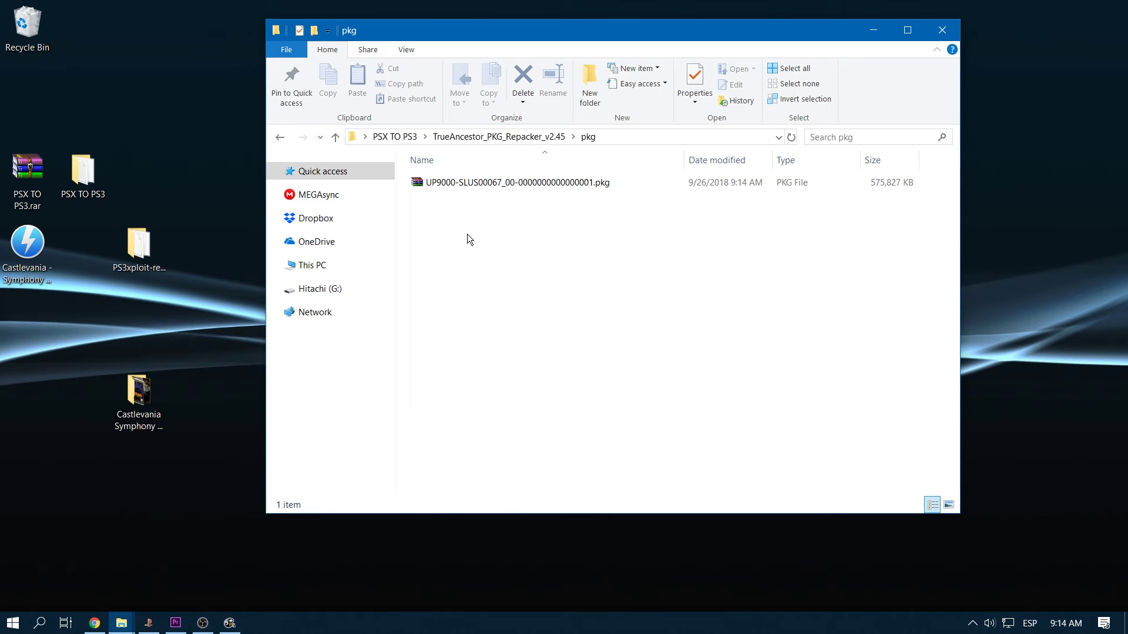
{"action": "right_click", "coordinate": [466, 184]}
{"action": "left_click", "coordinate": [493, 409]}
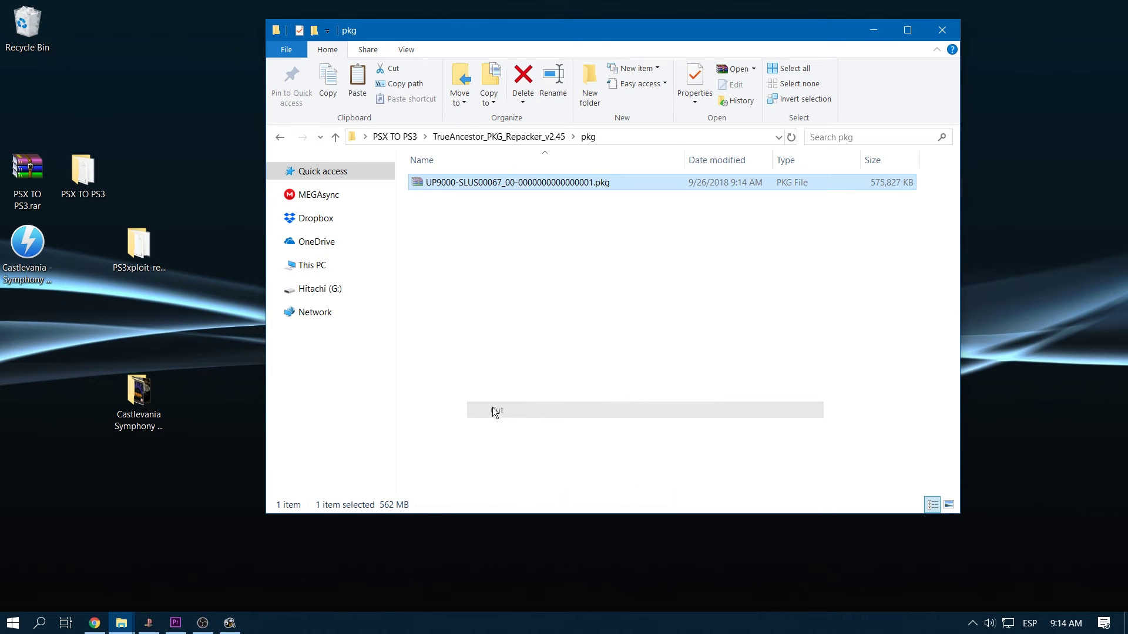
{"action": "left_click", "coordinate": [157, 256]}
{"action": "double_click", "coordinate": [158, 256]}
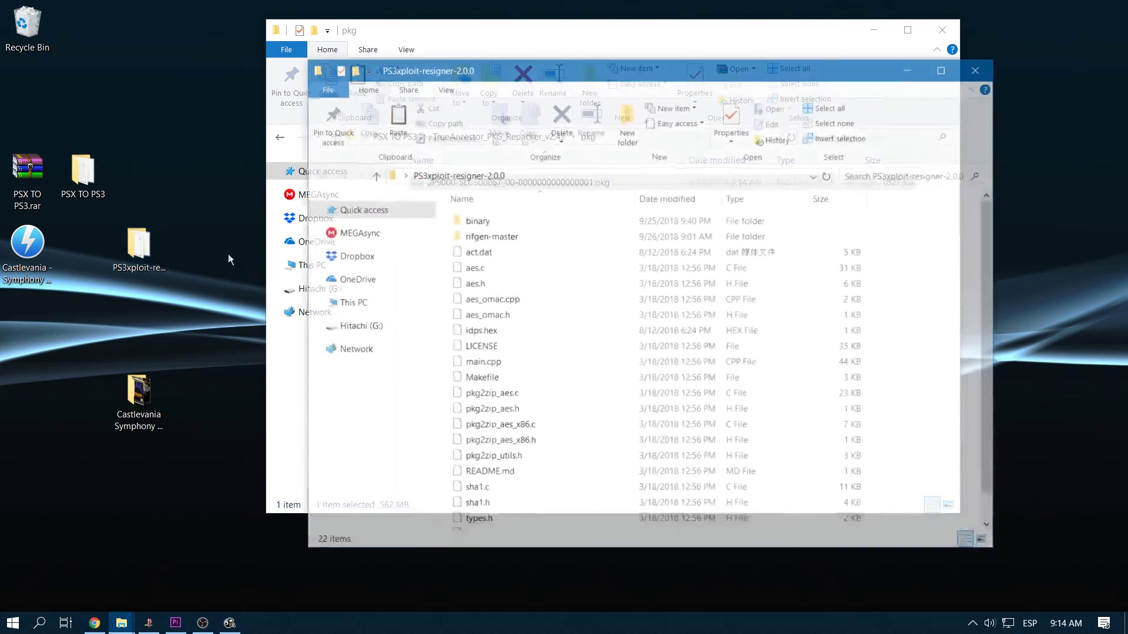
{"action": "double_click", "coordinate": [467, 238]}
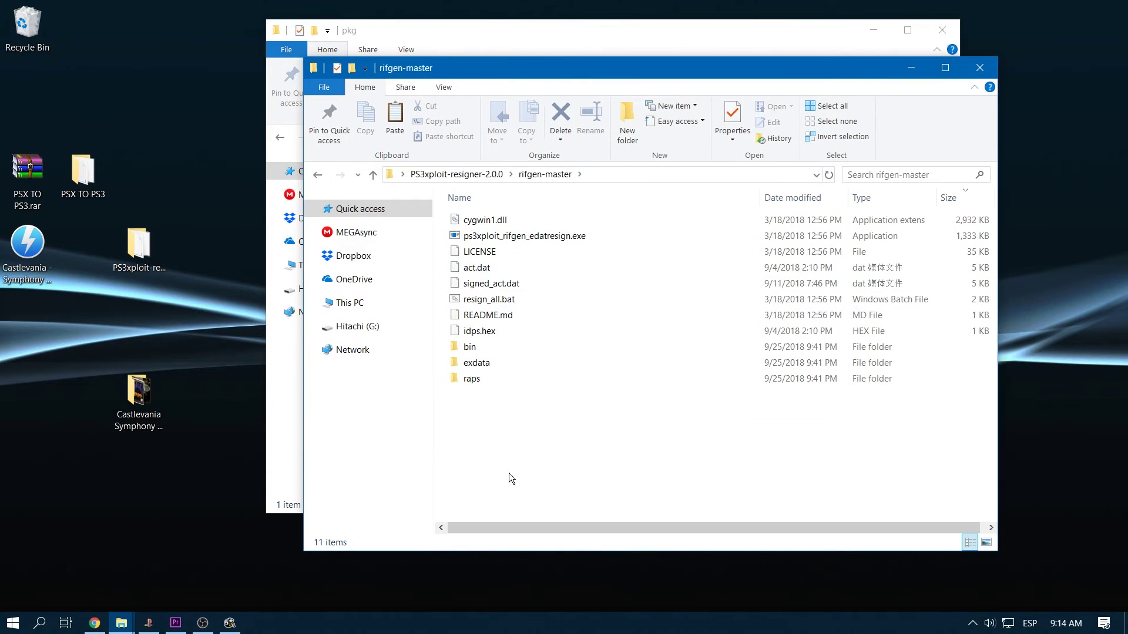
{"action": "right_click", "coordinate": [498, 461]}
{"action": "left_click", "coordinate": [566, 351]}
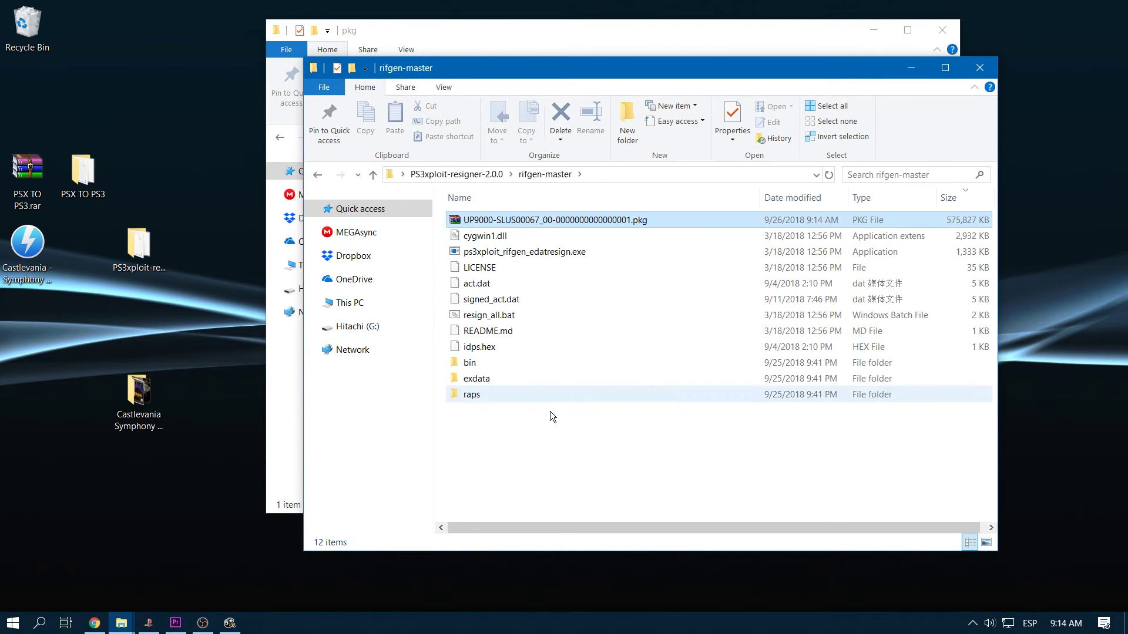
Sign the PKG with ps3xploit_rifgen_edatresign.exe, producing a _signed.pkg copy
{"action": "left_click_drag", "start_coordinate": [505, 223], "coordinate": [516, 254]}
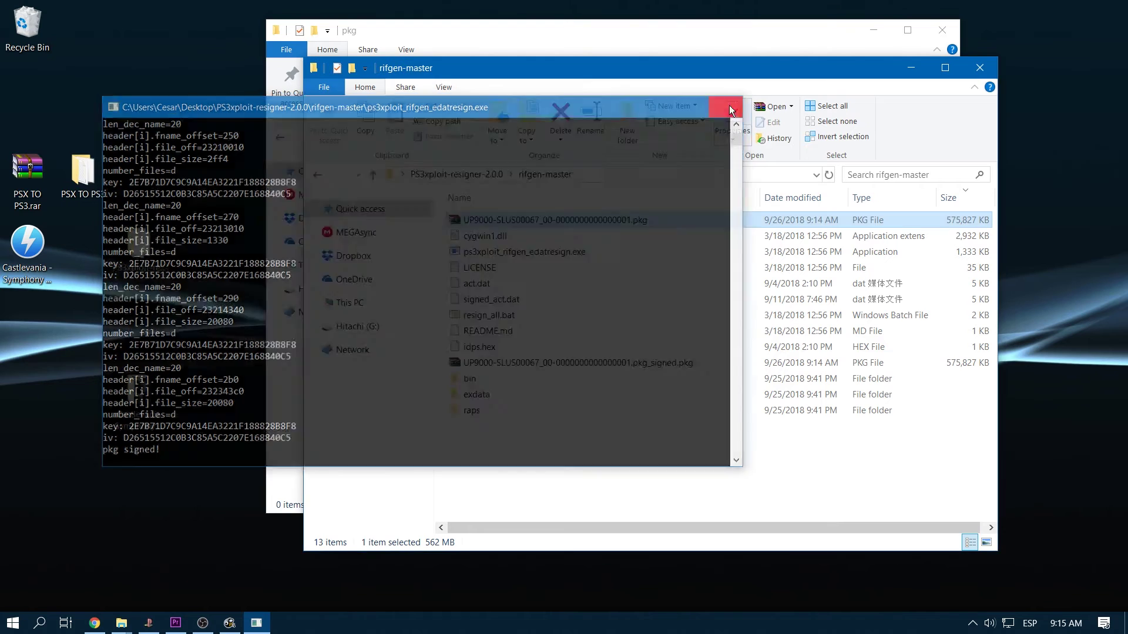
{"action": "left_click", "coordinate": [729, 105]}
{"action": "left_click", "coordinate": [502, 363]}
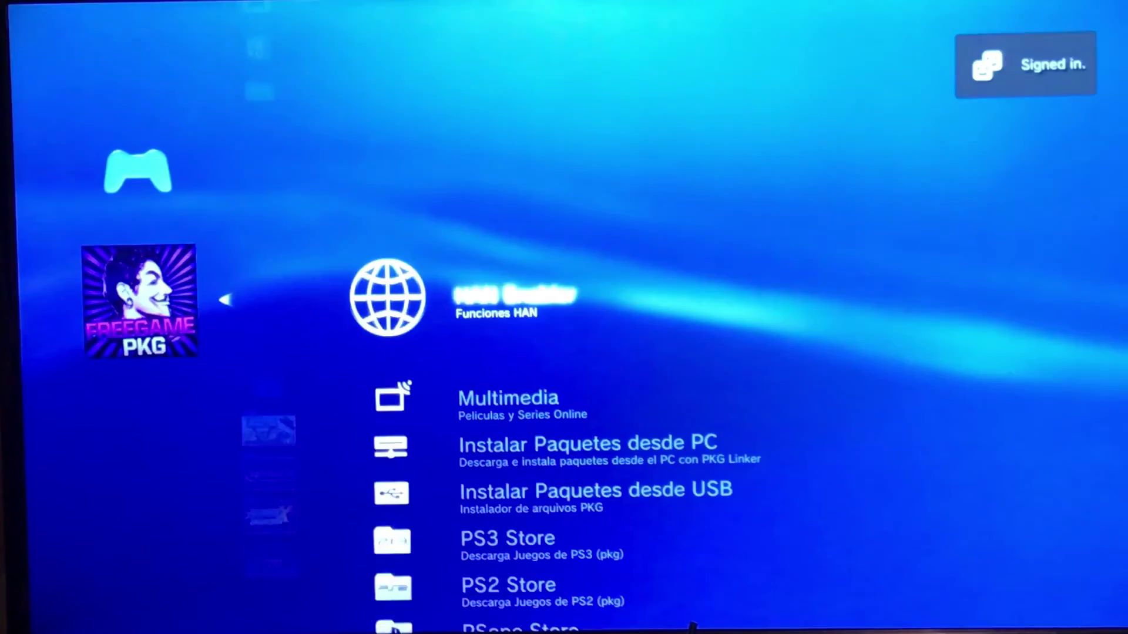
Run HAN Enabler from the HAN tools list on the XMB
{"action": "key", "text": "Return"}
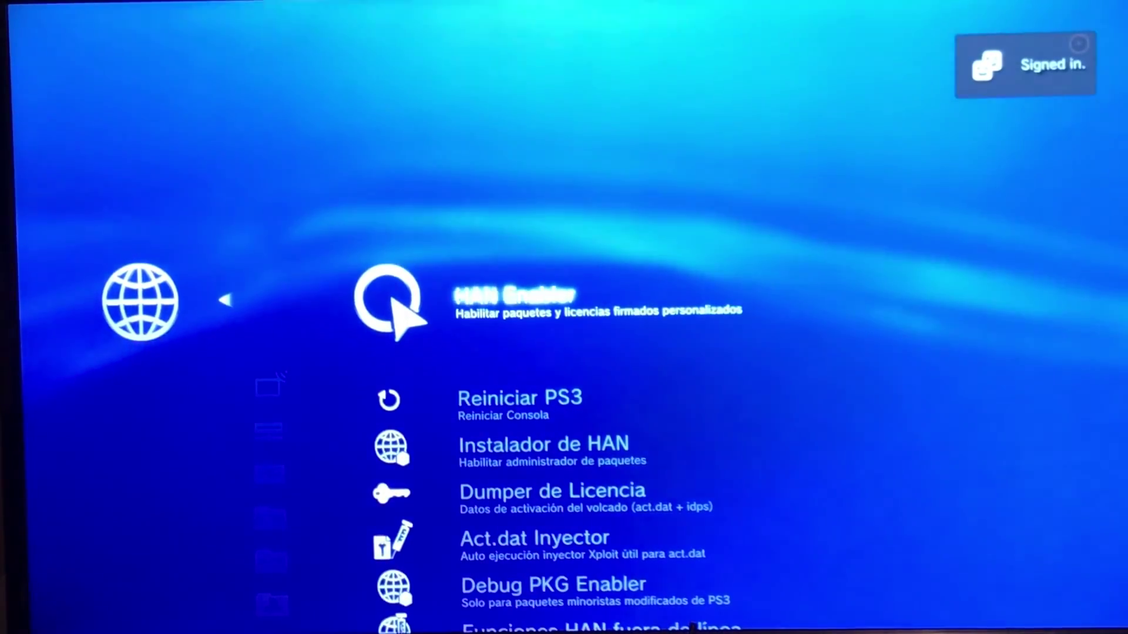
{"action": "key", "text": "Return"}
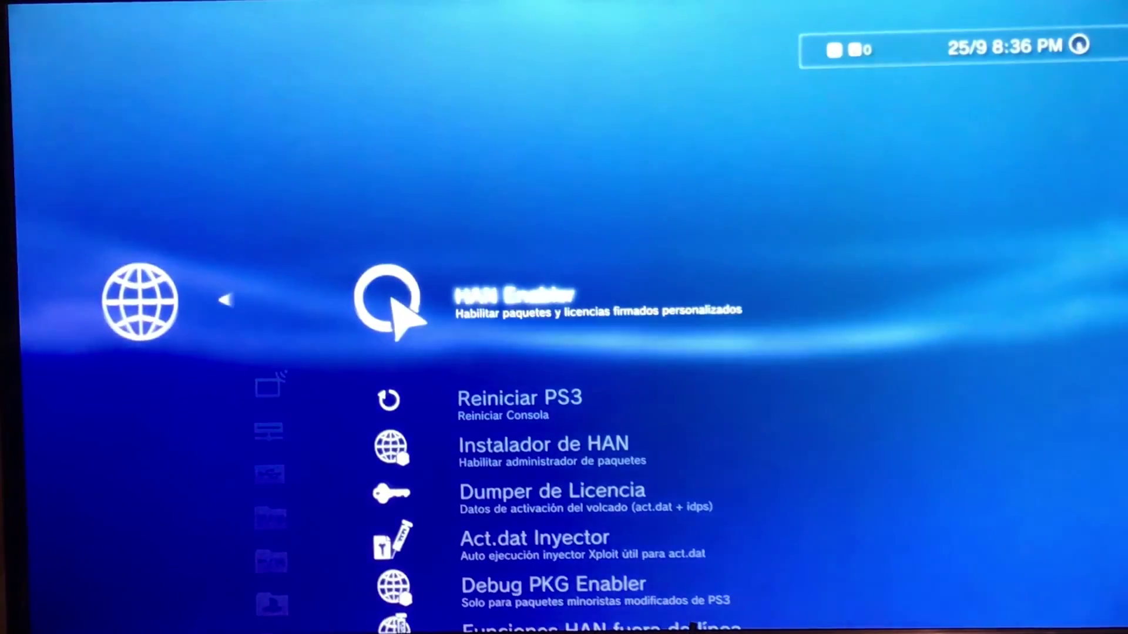
{"action": "key", "text": "Escape"}
{"action": "key", "text": "Escape"}
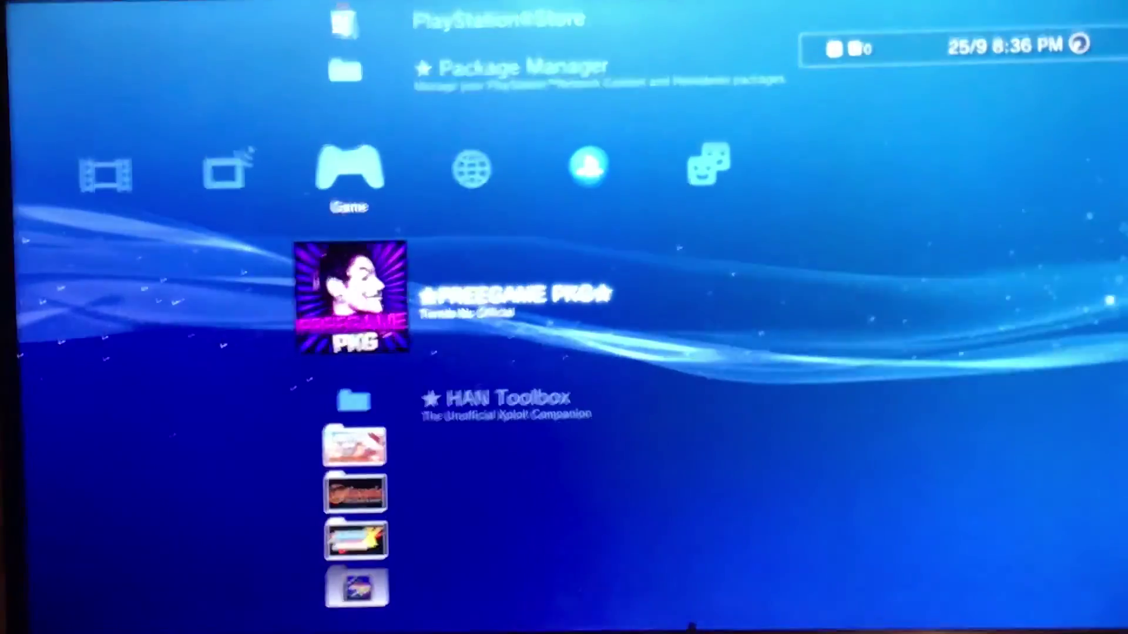
Install the signed SLUS00067 package via Package Manager > Install Package Files > Standard
{"action": "key", "text": "Up"}
{"action": "key", "text": "Up"}
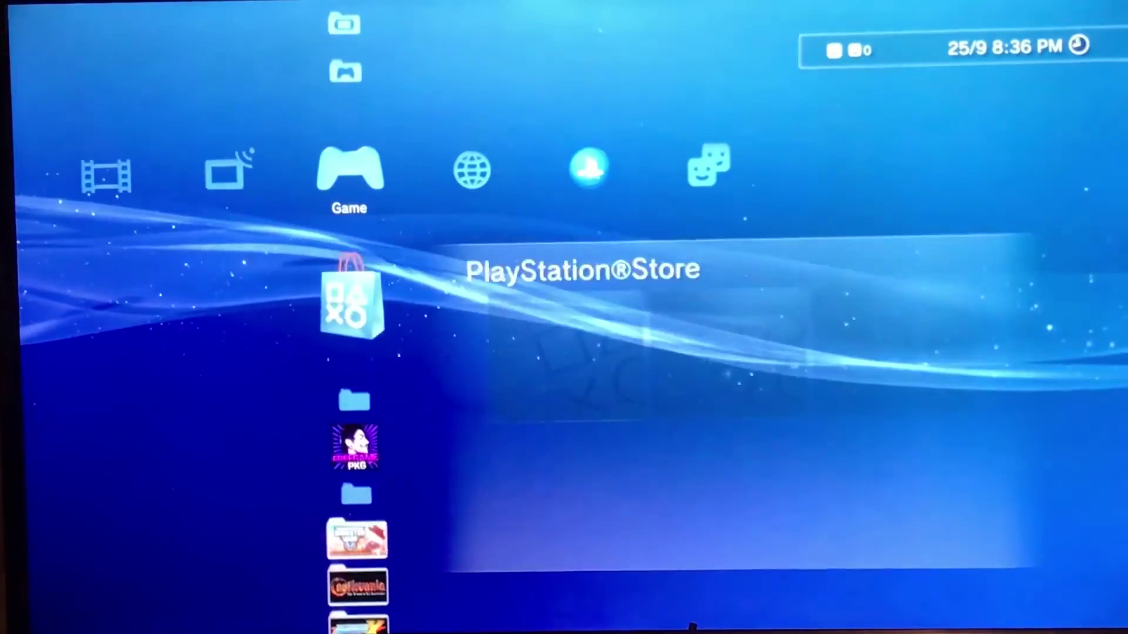
{"action": "key", "text": "Down"}
{"action": "key", "text": "Return"}
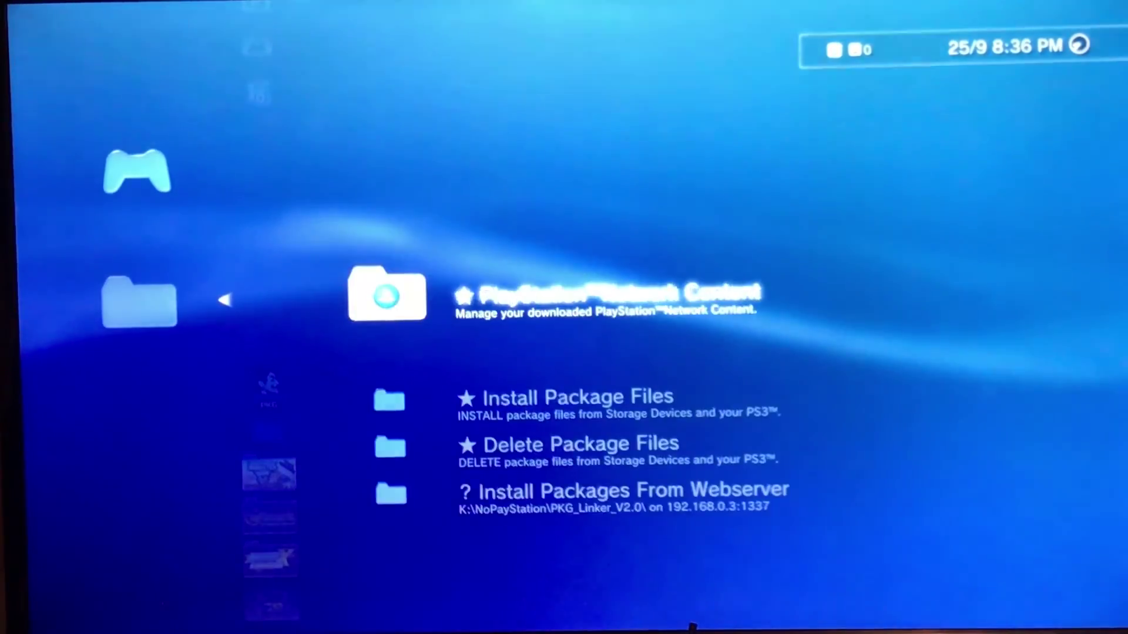
{"action": "key", "text": "Down"}
{"action": "key", "text": "Return"}
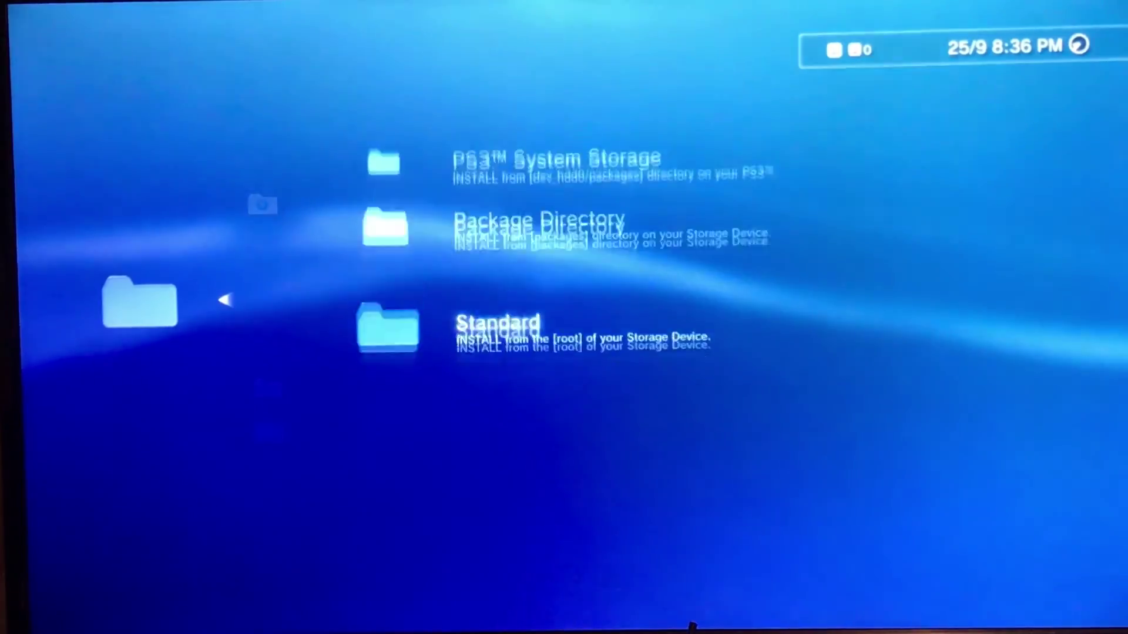
{"action": "key", "text": "Return"}
{"action": "key", "text": "Down"}
{"action": "key", "text": "Down"}
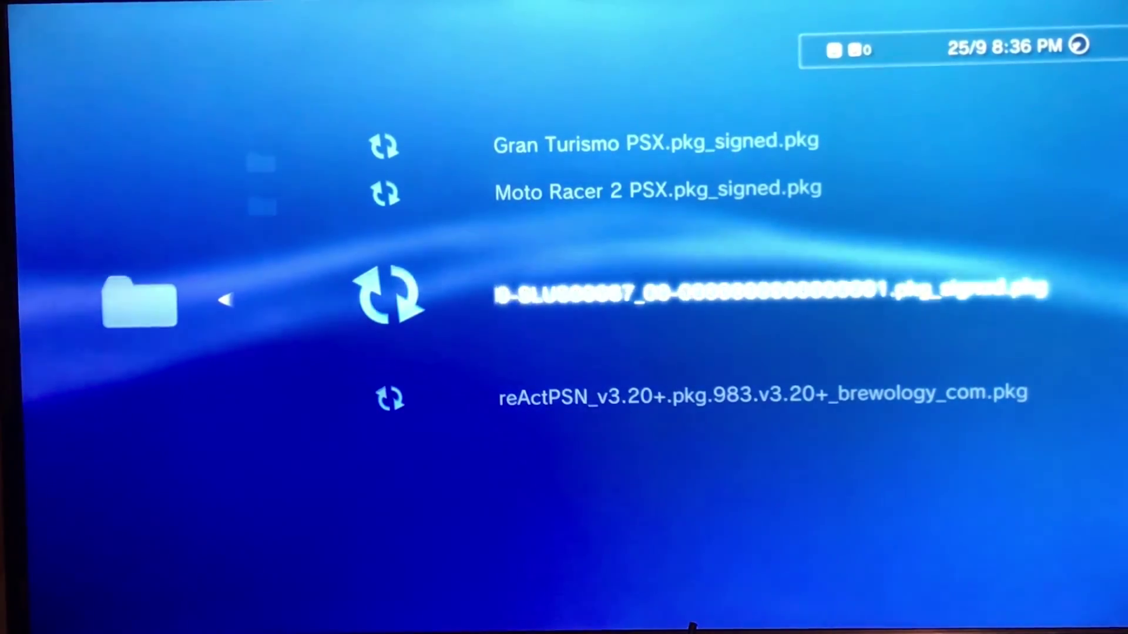
{"action": "key", "text": "Return"}
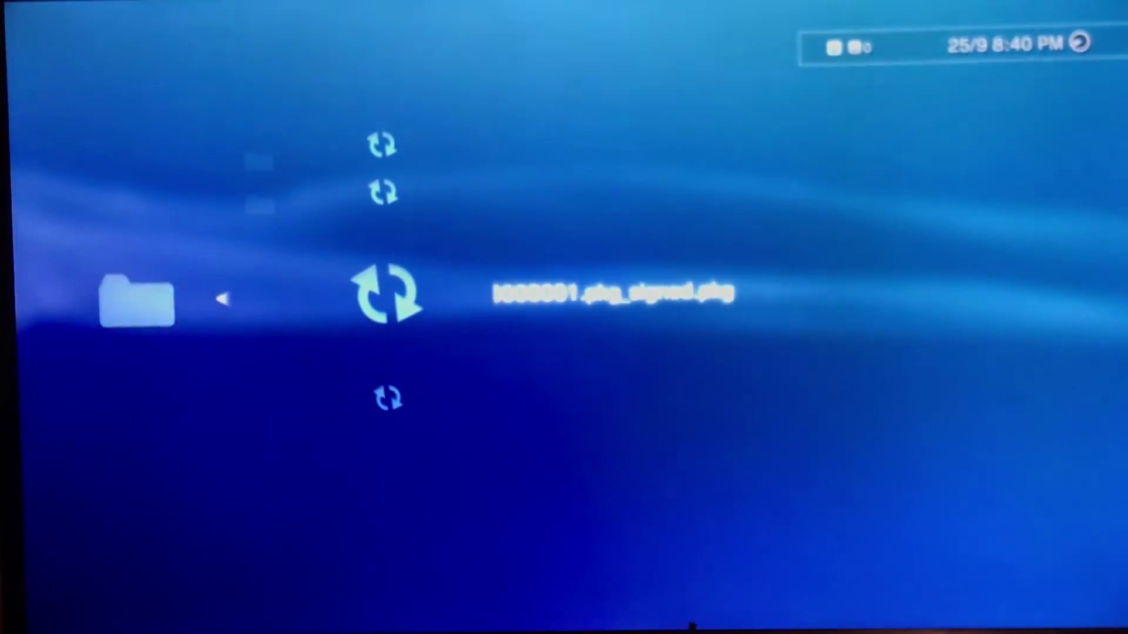
After the install completes, back out to Package Manager and open PlayStation Network Content
{"action": "key", "text": "Escape"}
{"action": "key", "text": "Up"}
{"action": "key", "text": "Up"}
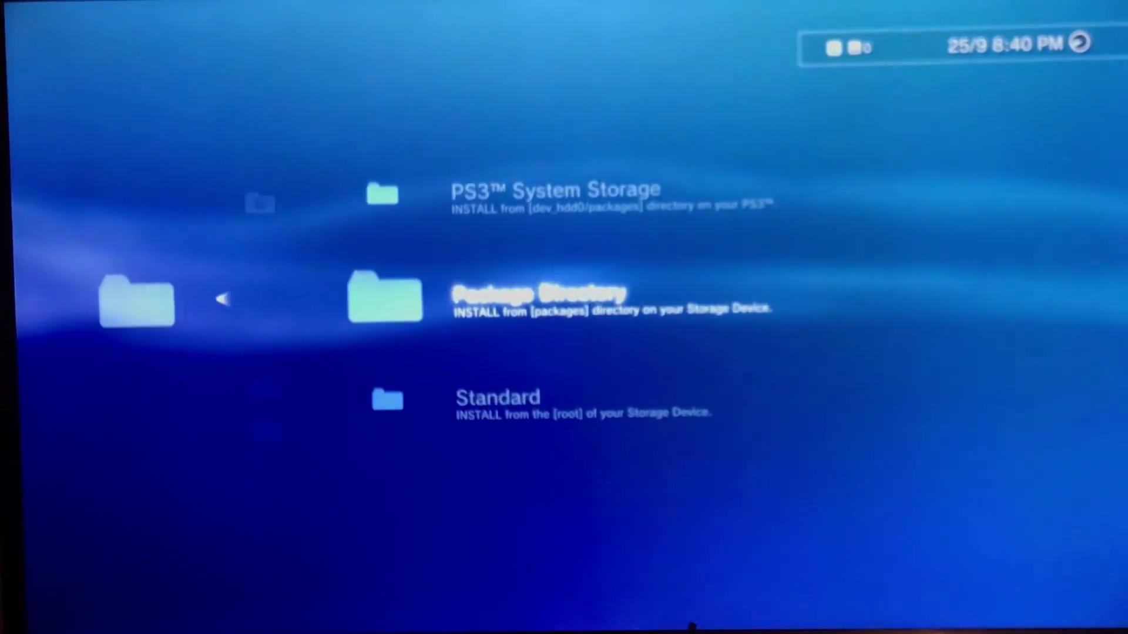
{"action": "key", "text": "Escape"}
{"action": "key", "text": "Up"}
{"action": "key", "text": "Return"}
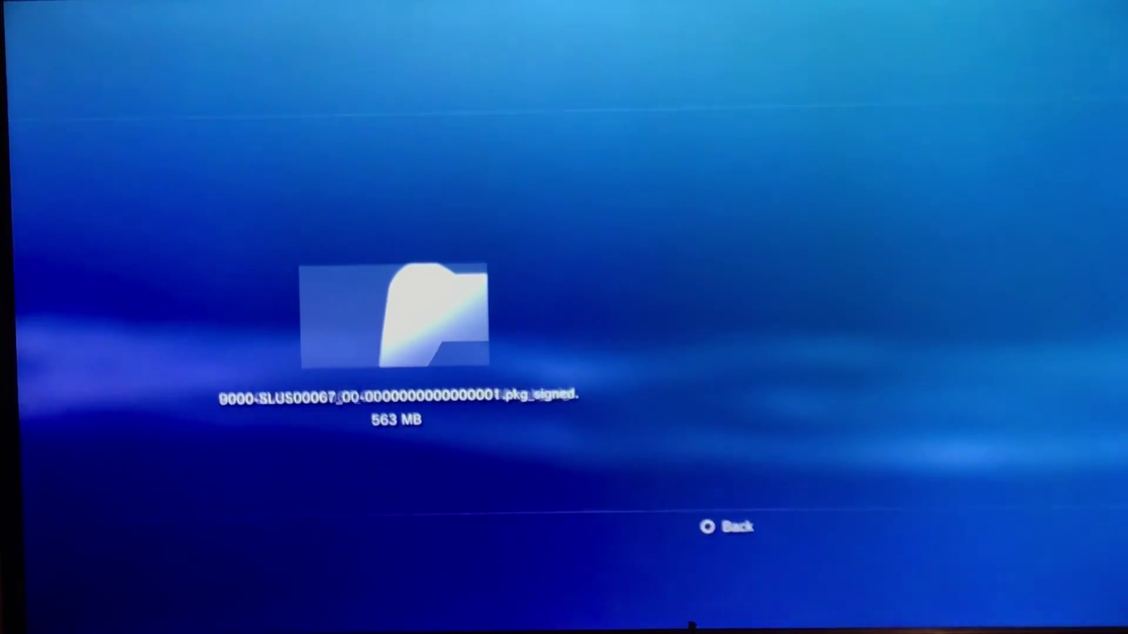
Dismiss the Install completed screen and open the PlayStation folder in the Game column
{"action": "key", "text": "Escape"}
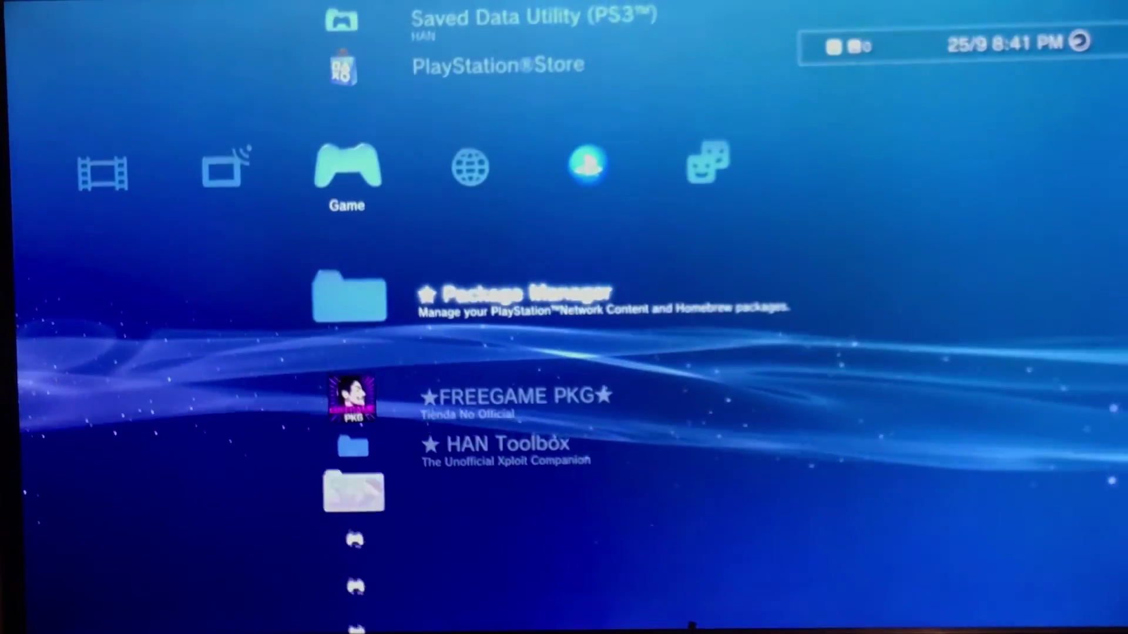
{"action": "key", "text": "Down"}
{"action": "key", "text": "Down"}
{"action": "key", "text": "Down"}
{"action": "key", "text": "Down"}
{"action": "key", "text": "Down"}
{"action": "key", "text": "Return"}
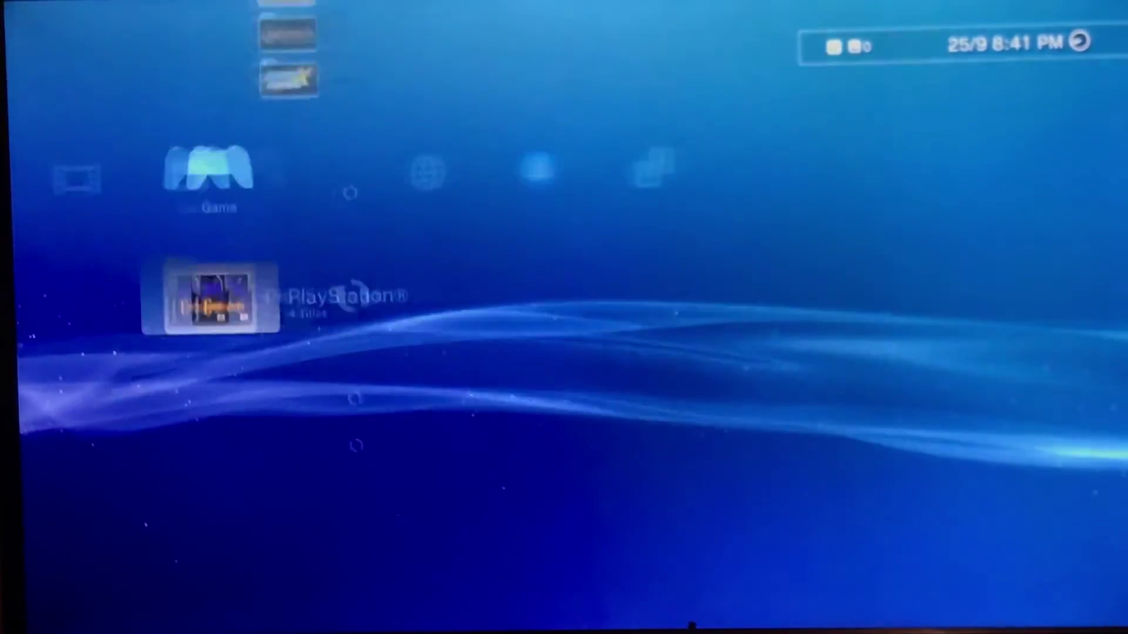